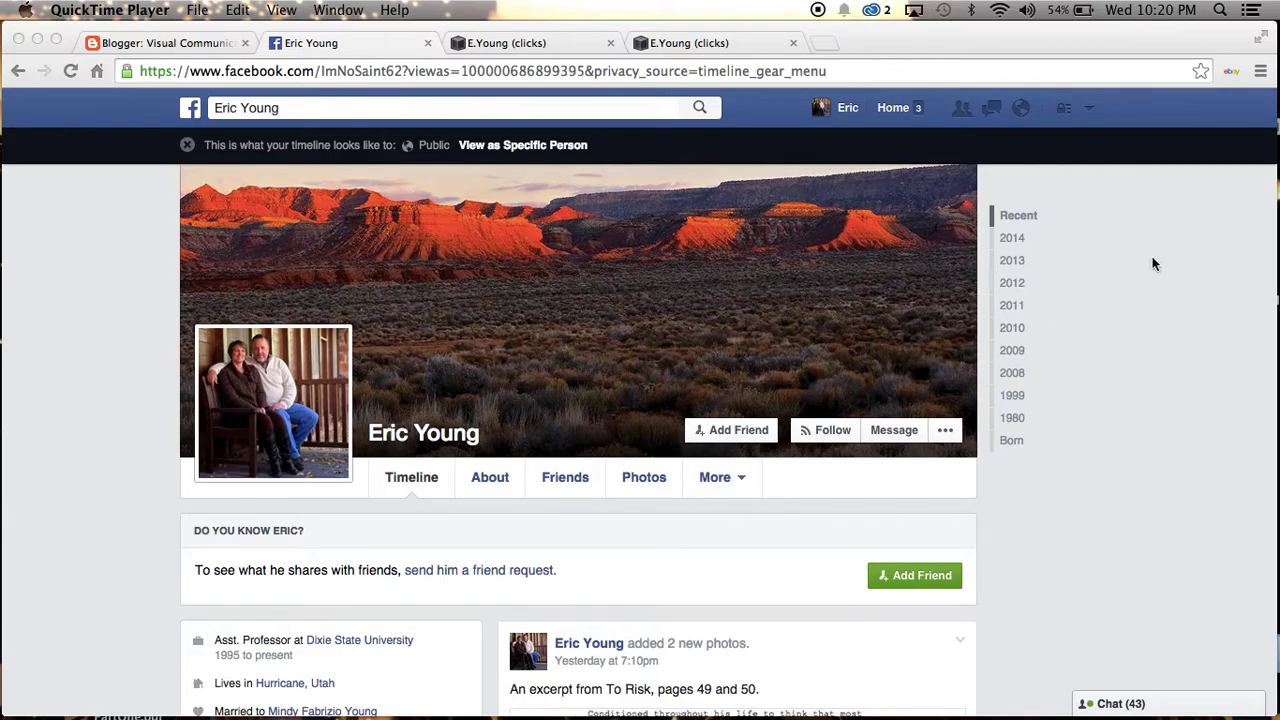
# - Start creating a new Facebook Page from the account options
pyautogui.click(1088, 112)
pyautogui.click(1088, 112)
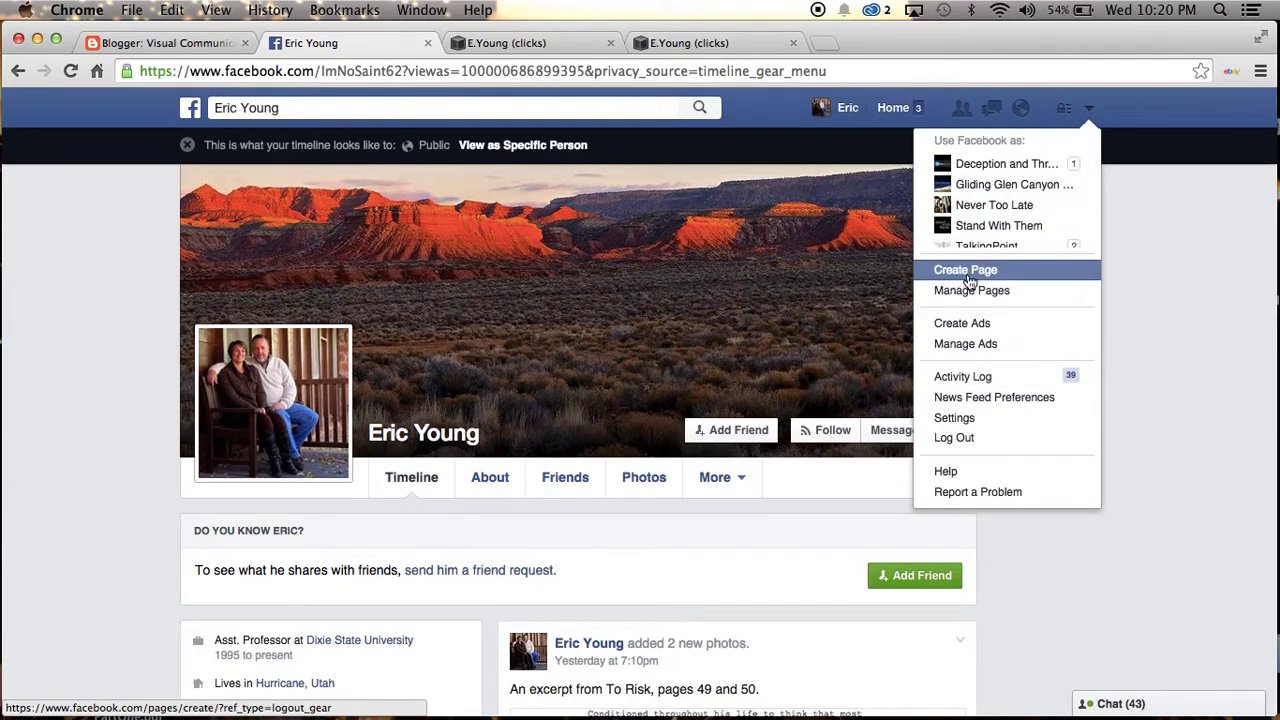
pyautogui.click(969, 272)
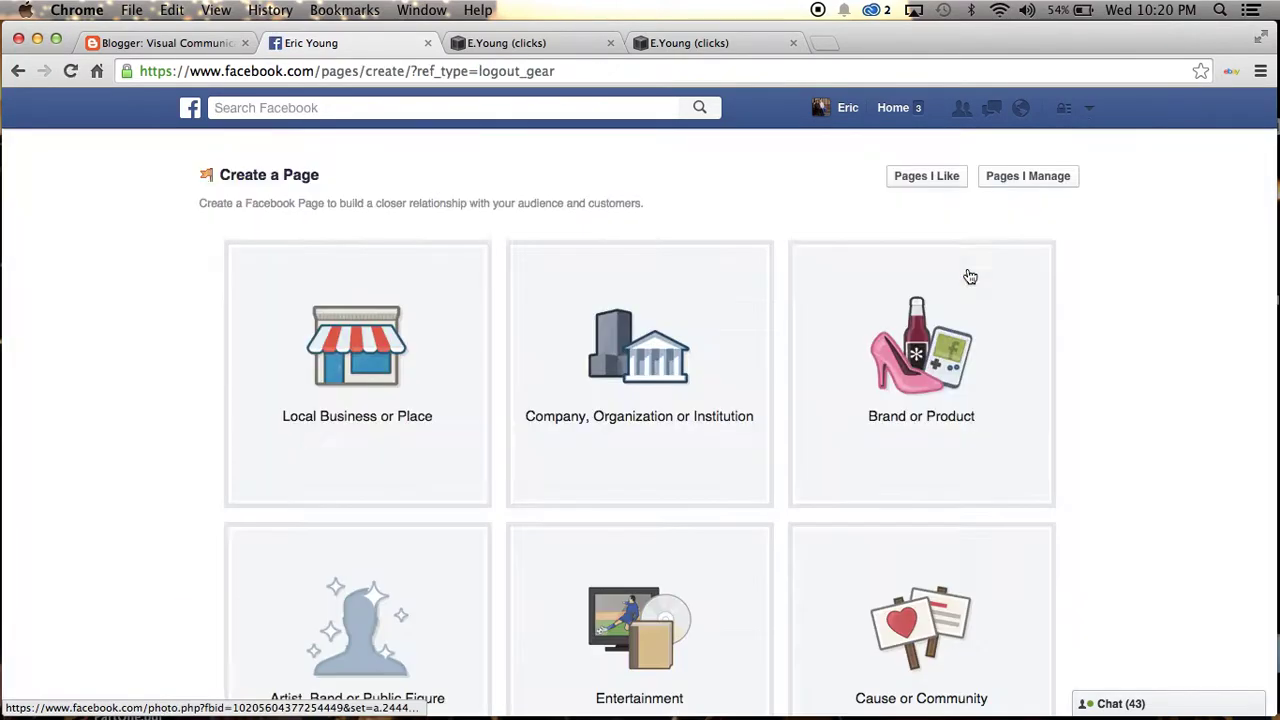
# - Choose the Artist, Band or Public Figure page type and set its category to Photographer
pyautogui.scroll(-2, 1114, 360)
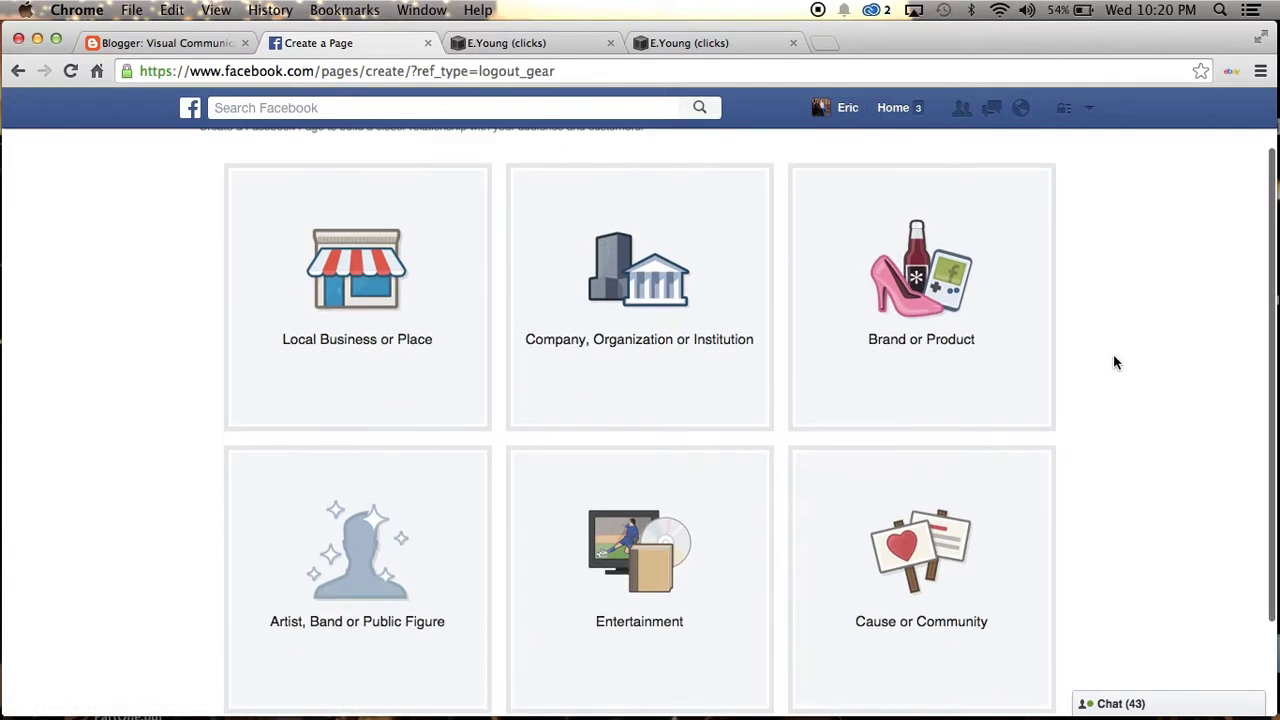
pyautogui.scroll(-1, 1116, 362)
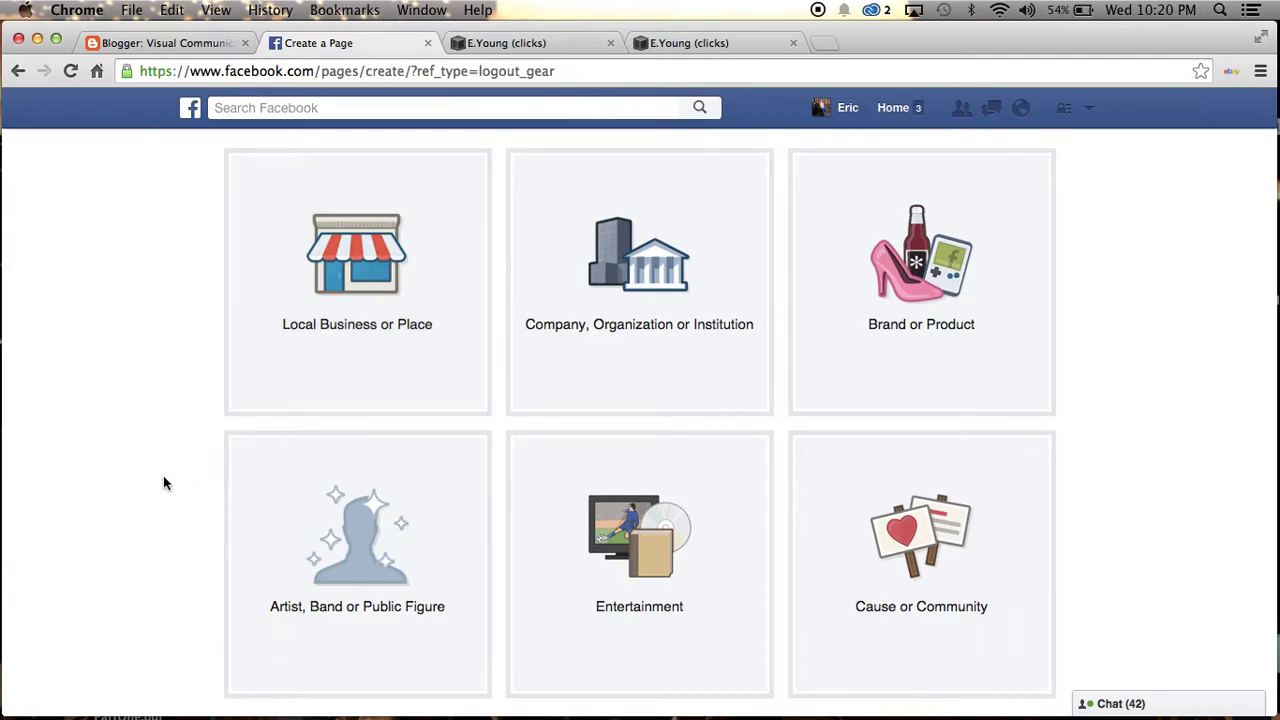
pyautogui.click(270, 533)
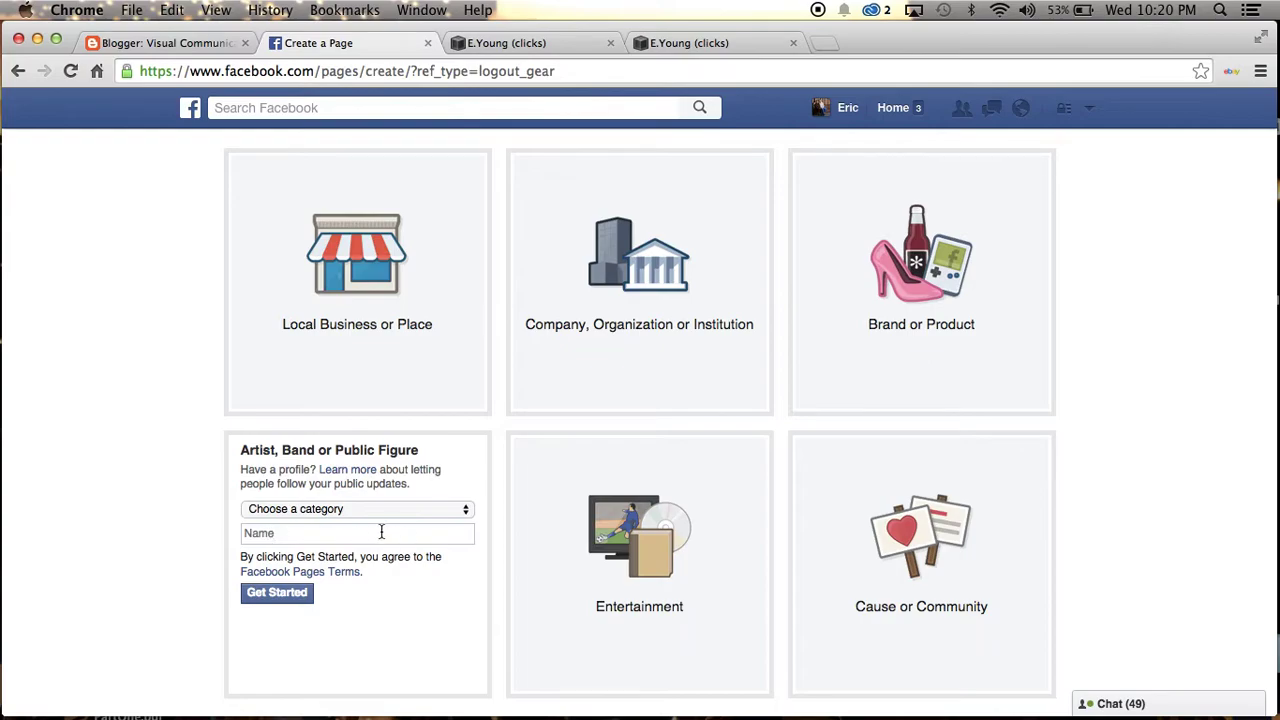
pyautogui.click(468, 513)
pyautogui.scroll(-5, 404, 589)
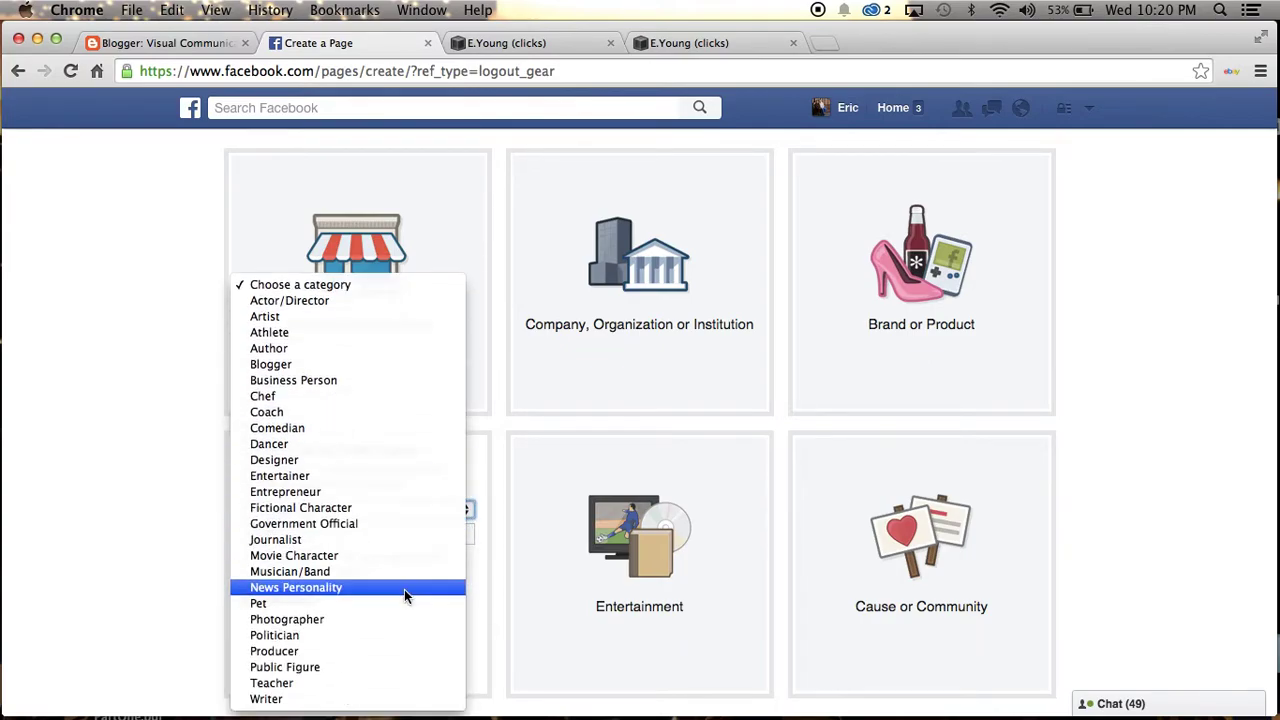
pyautogui.click(334, 619)
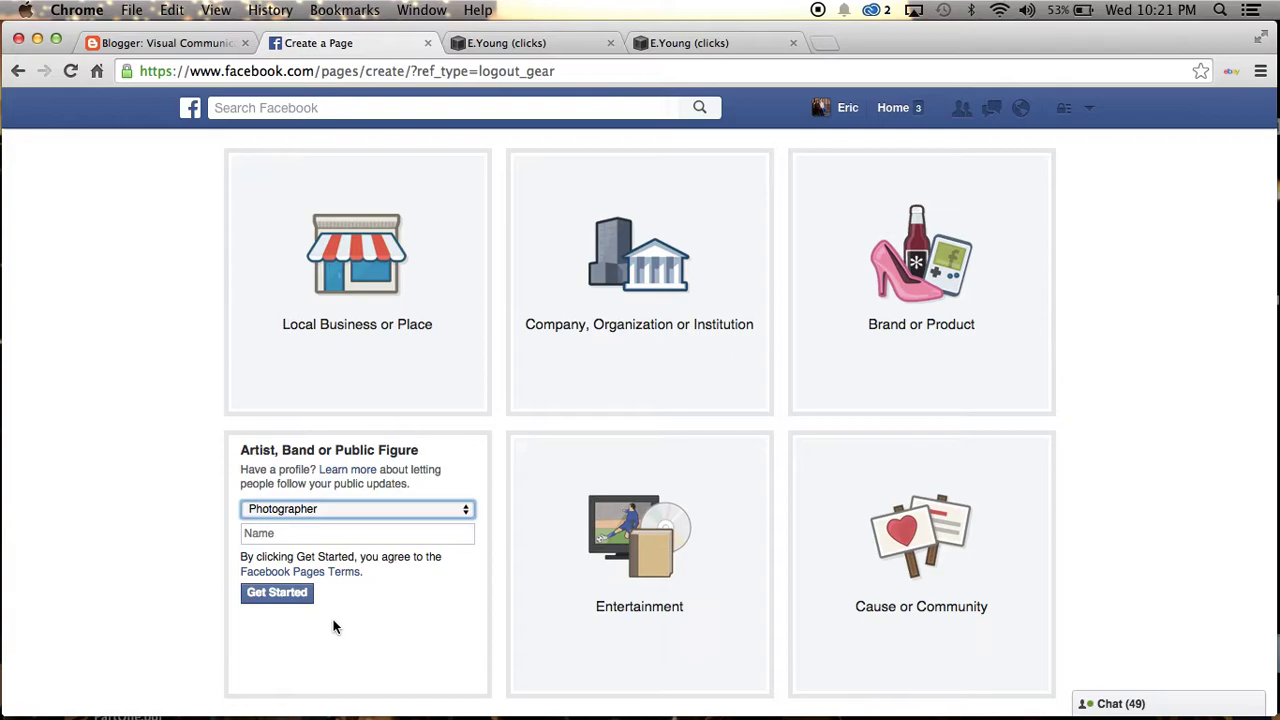
# - Name the page E.YoungClicks and submit it to begin the page setup
pyautogui.click(322, 537)
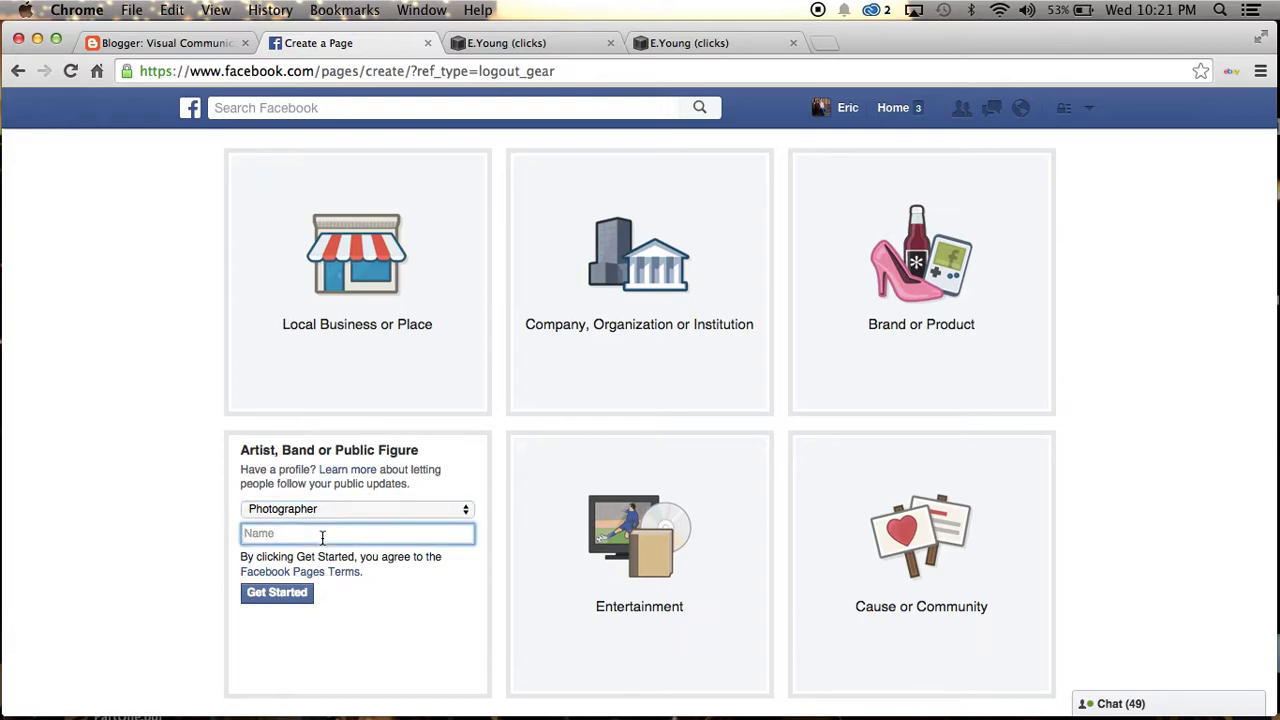
pyautogui.write('E.YOUNG')
pyautogui.press('BackSpace')
pyautogui.press('BackSpace')
pyautogui.press('BackSpace')
pyautogui.press('BackSpace')
pyautogui.write('oungCLicks')
pyautogui.click(281, 594)
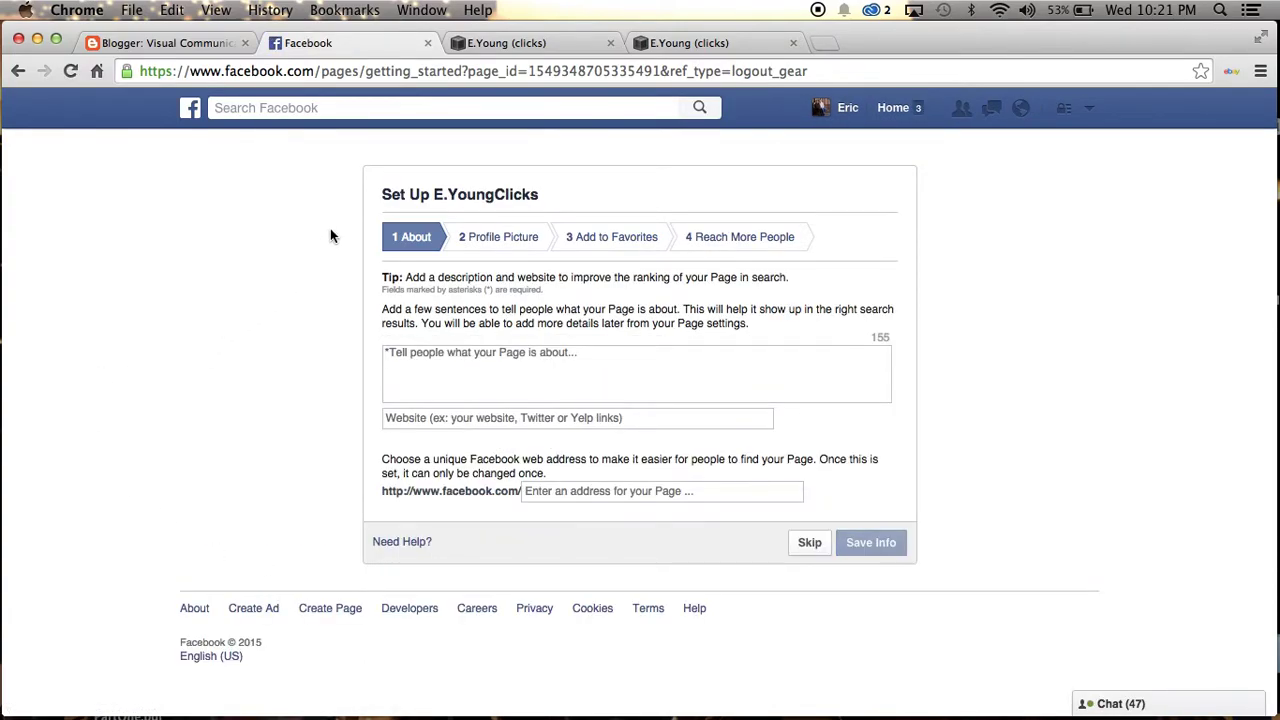
# - Upload the ClicksLogo image from the Desktop as the page's profile picture and proceed to the favorites stage
pyautogui.click(508, 245)
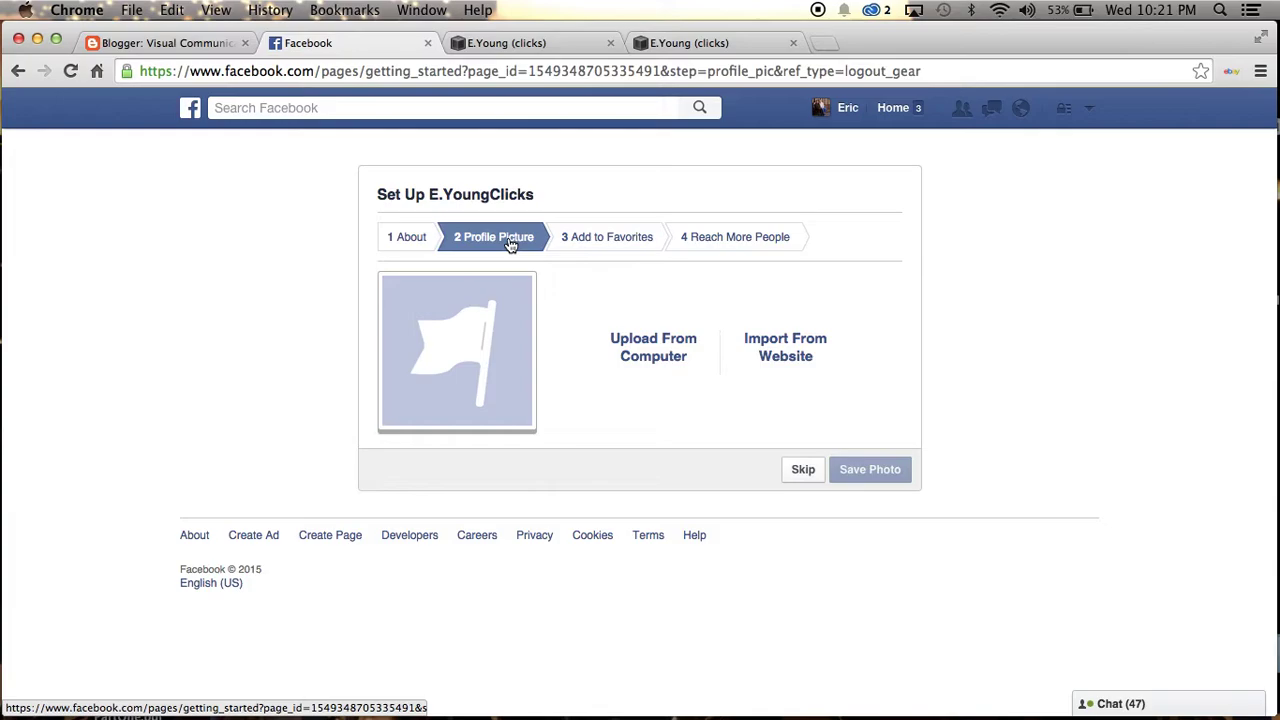
pyautogui.click(668, 345)
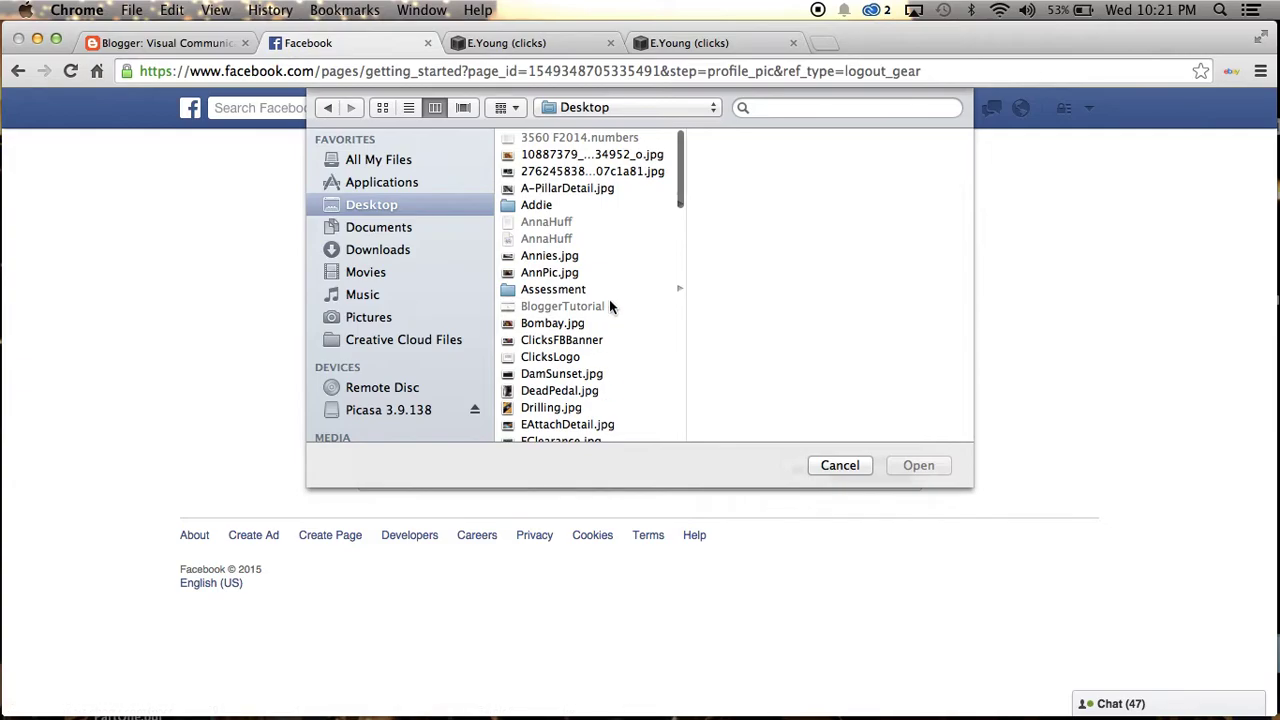
pyautogui.scroll(-5, 609, 299)
pyautogui.scroll(-4, 609, 305)
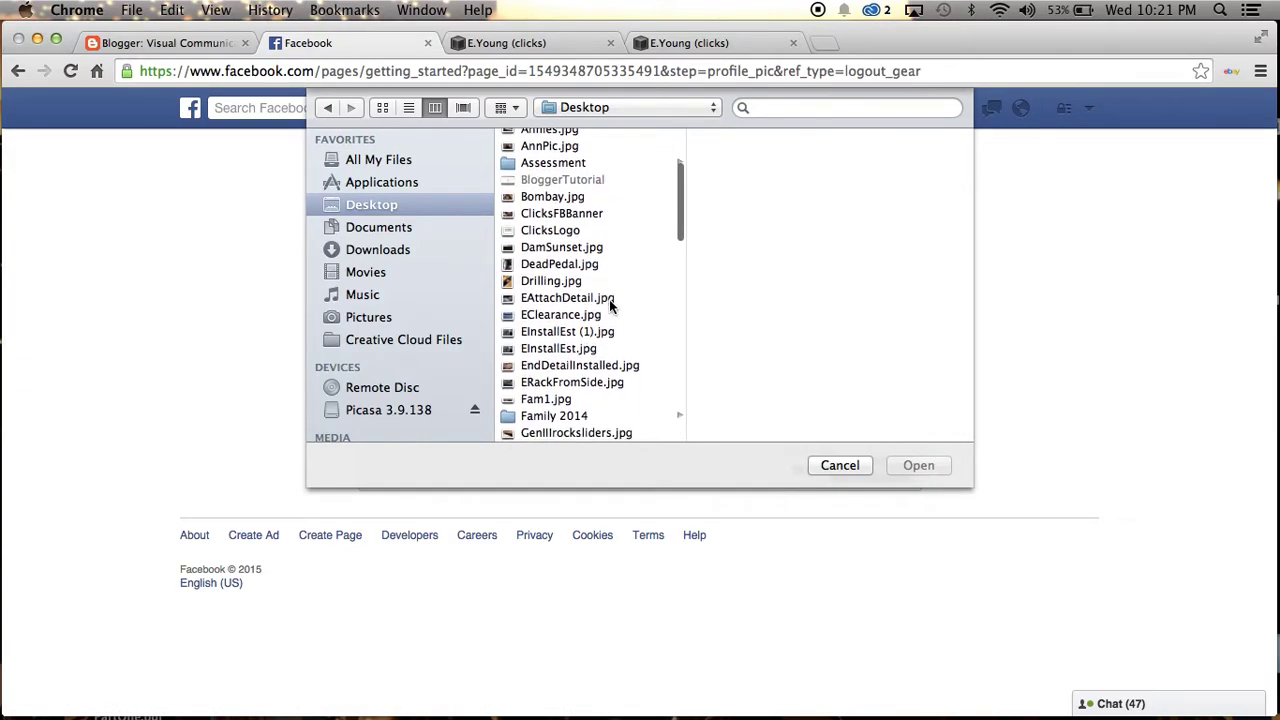
pyautogui.scroll(-10, 609, 305)
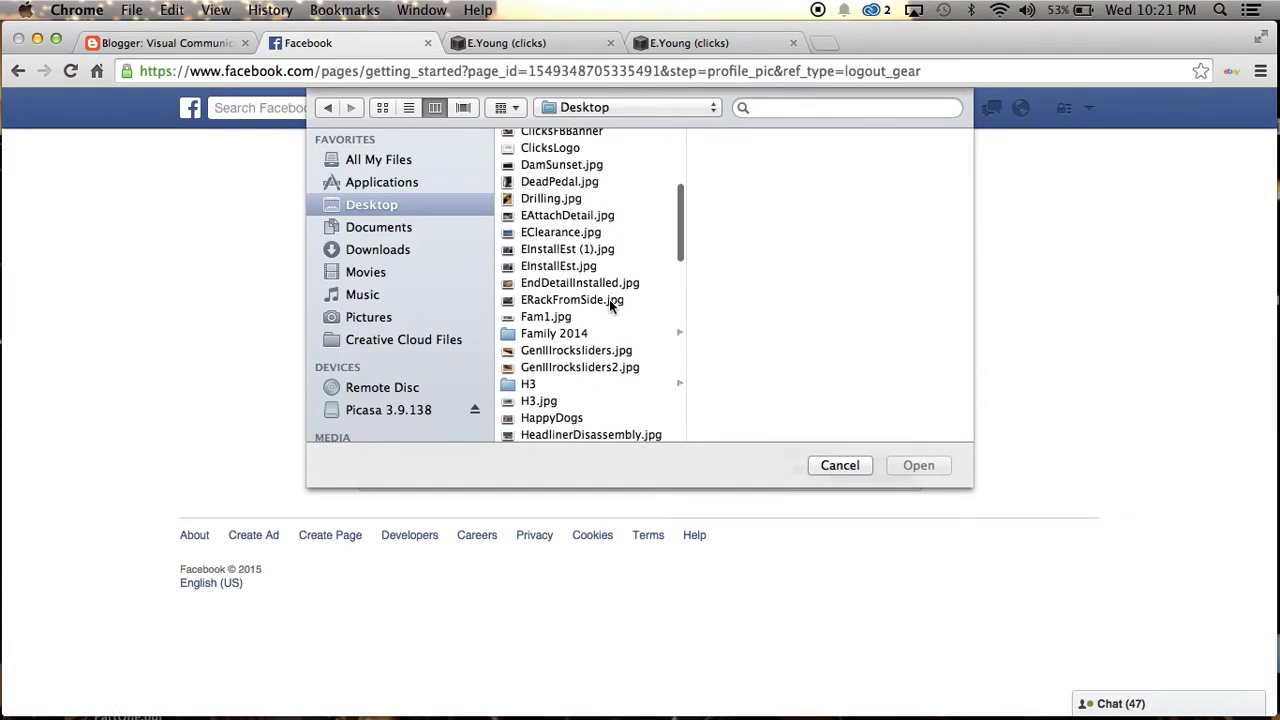
pyautogui.scroll(-5, 609, 305)
pyautogui.scroll(20, 609, 305)
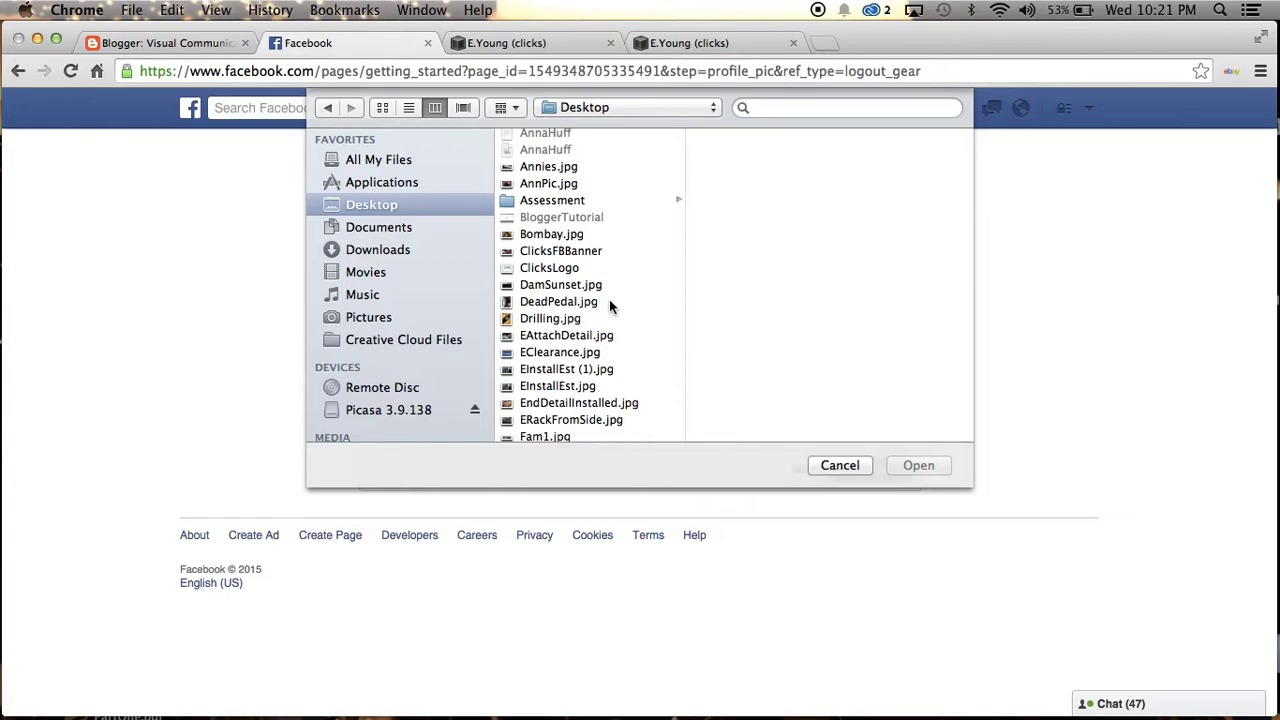
pyautogui.scroll(5, 610, 305)
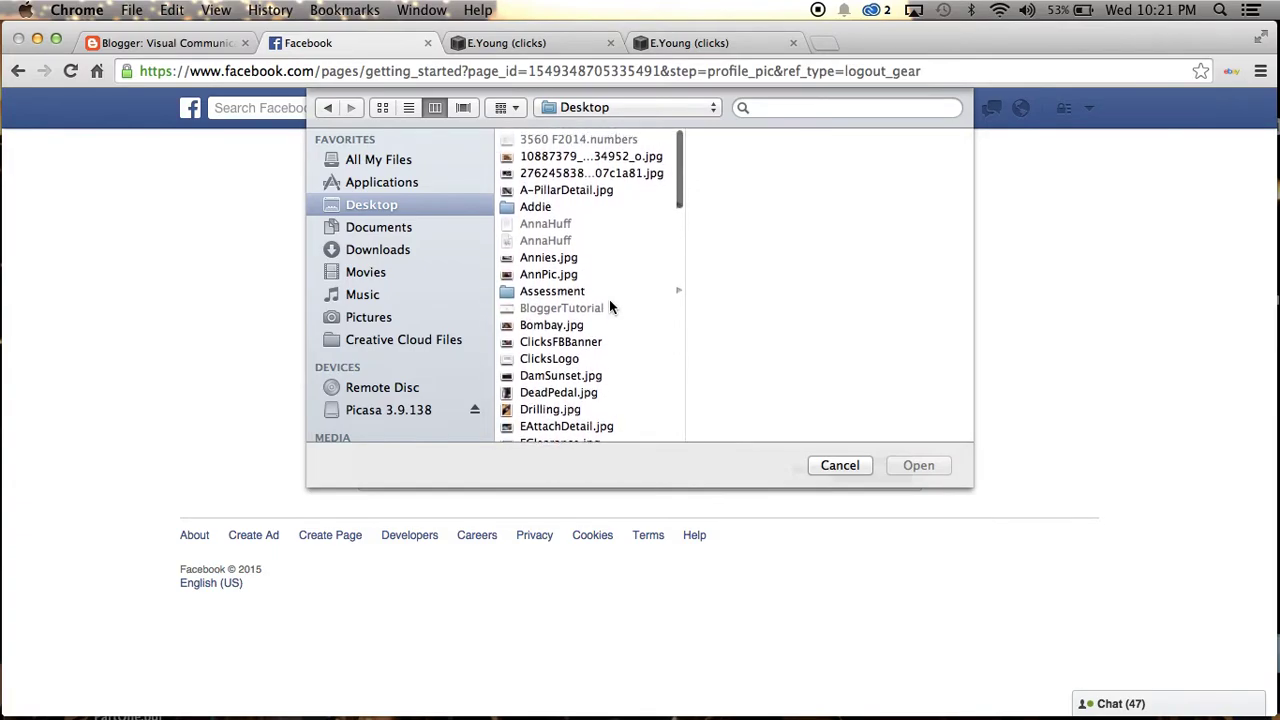
pyautogui.scroll(-3, 609, 305)
pyautogui.scroll(-2, 609, 305)
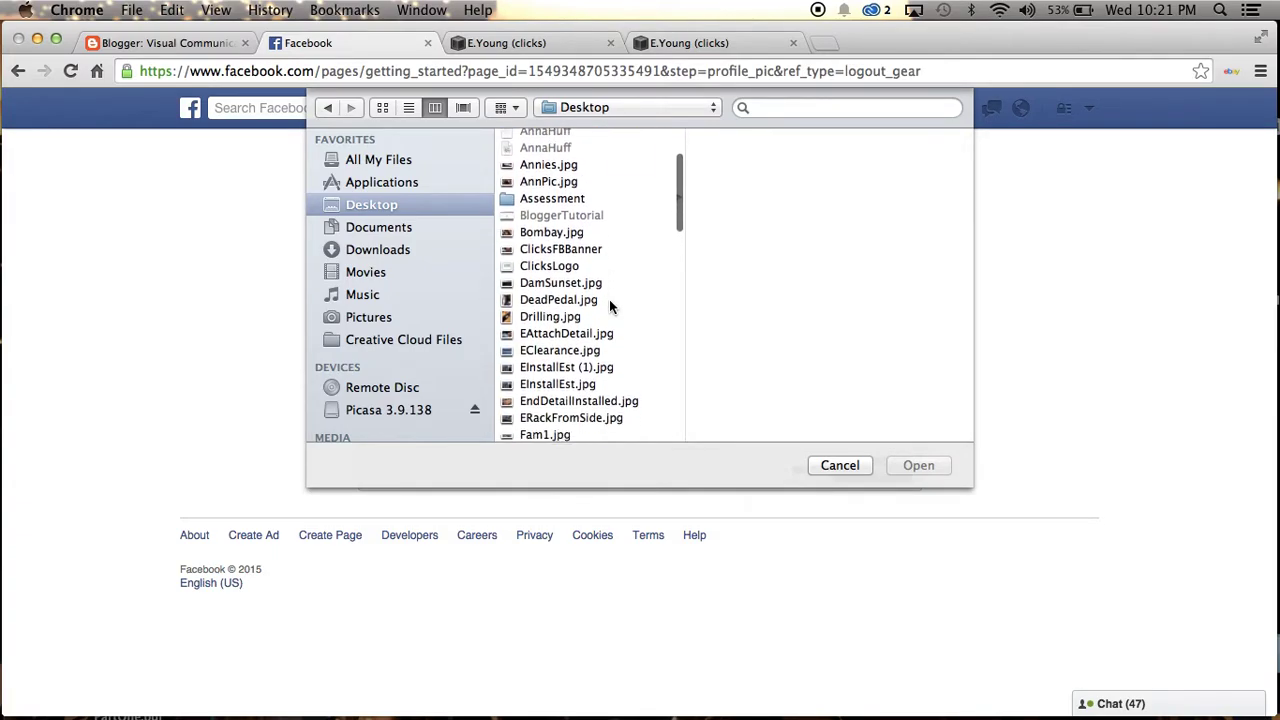
pyautogui.click(557, 262)
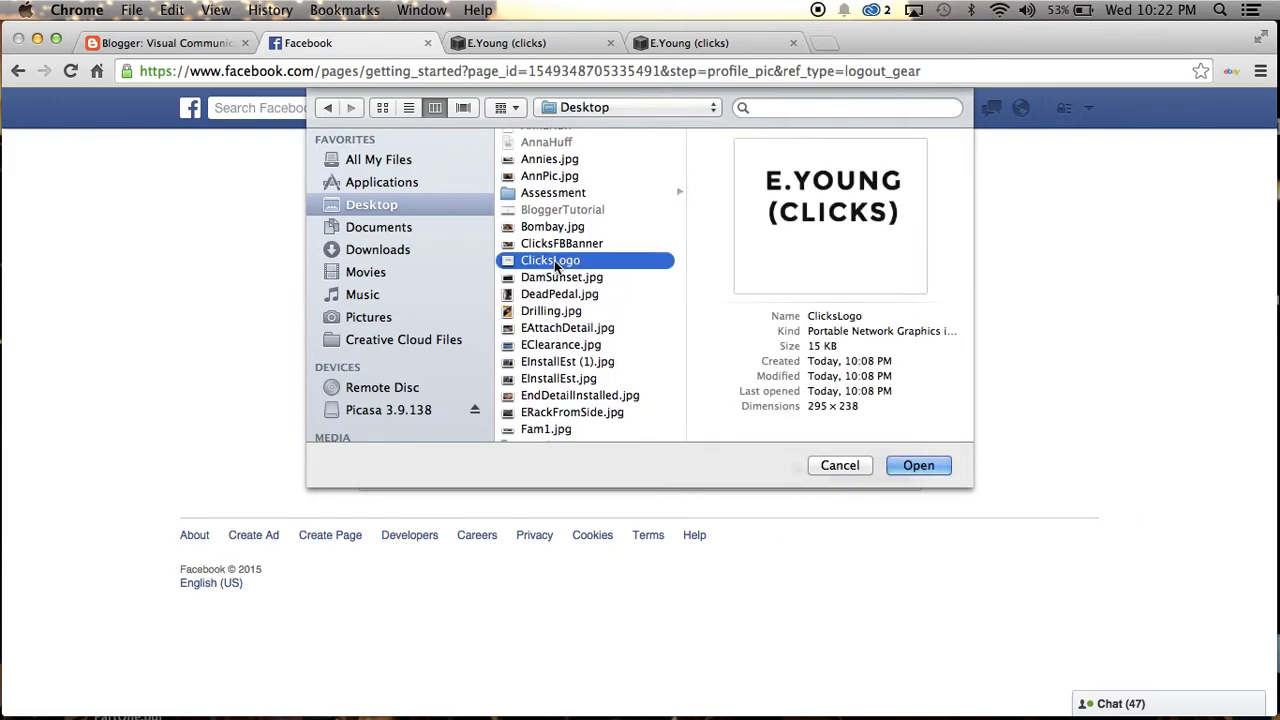
pyautogui.click(910, 471)
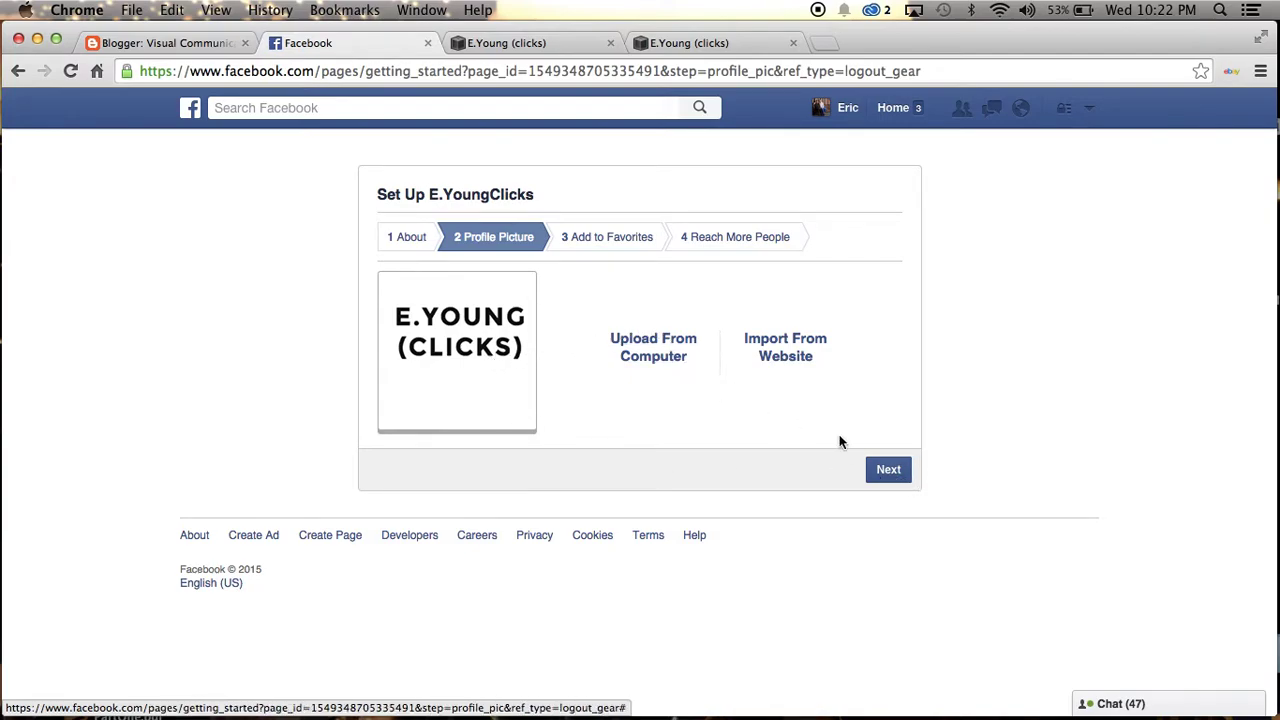
pyautogui.click(896, 475)
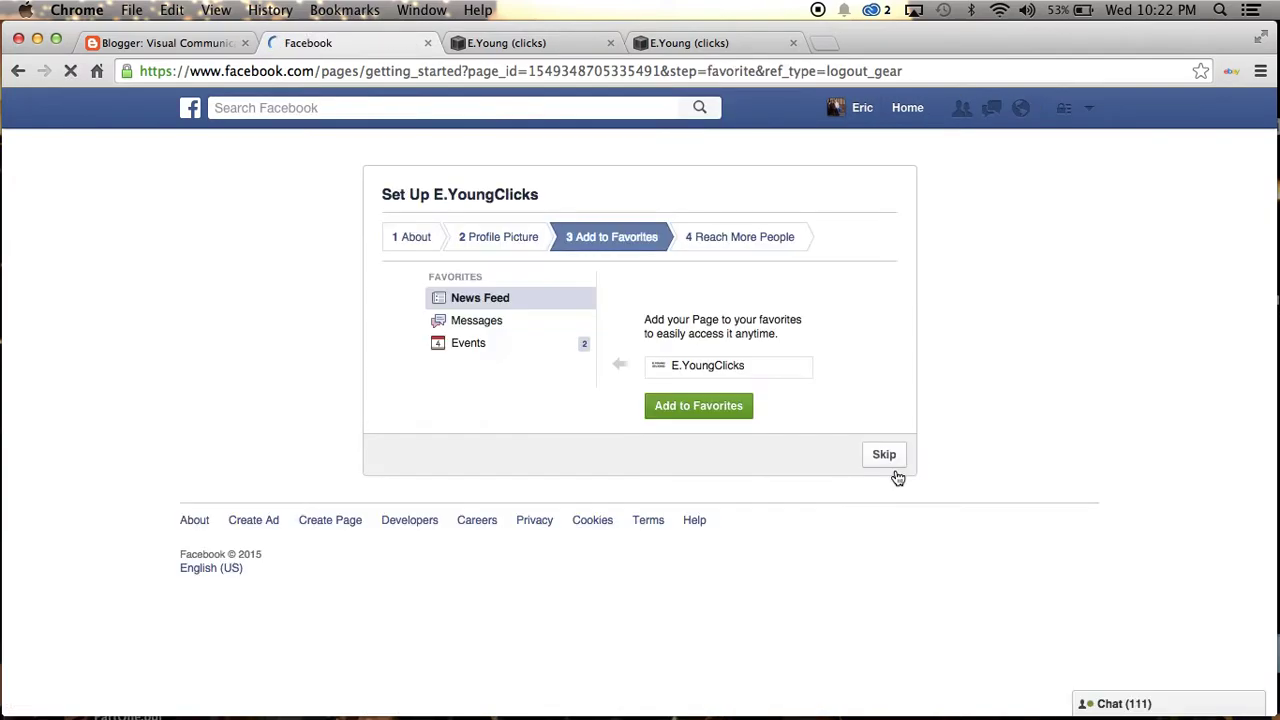
# - Add the page to favorites and skip the paid ad promotion to finish the setup
pyautogui.click(689, 405)
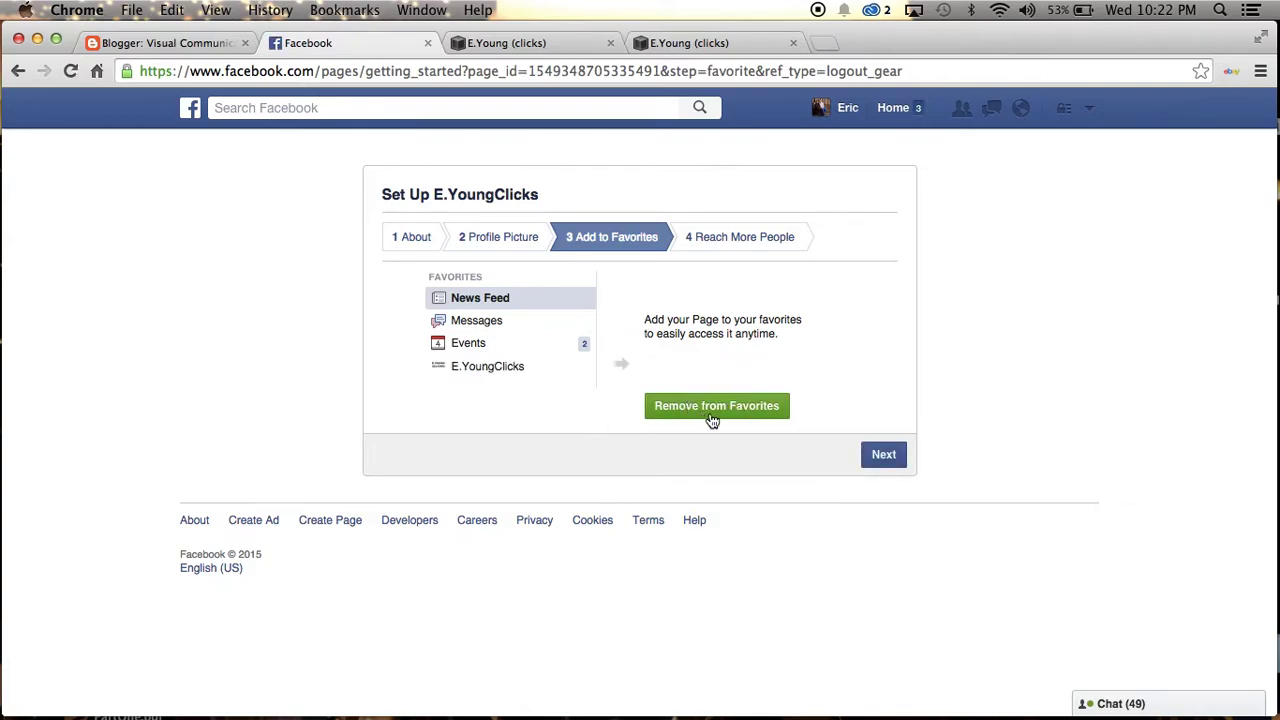
pyautogui.click(881, 456)
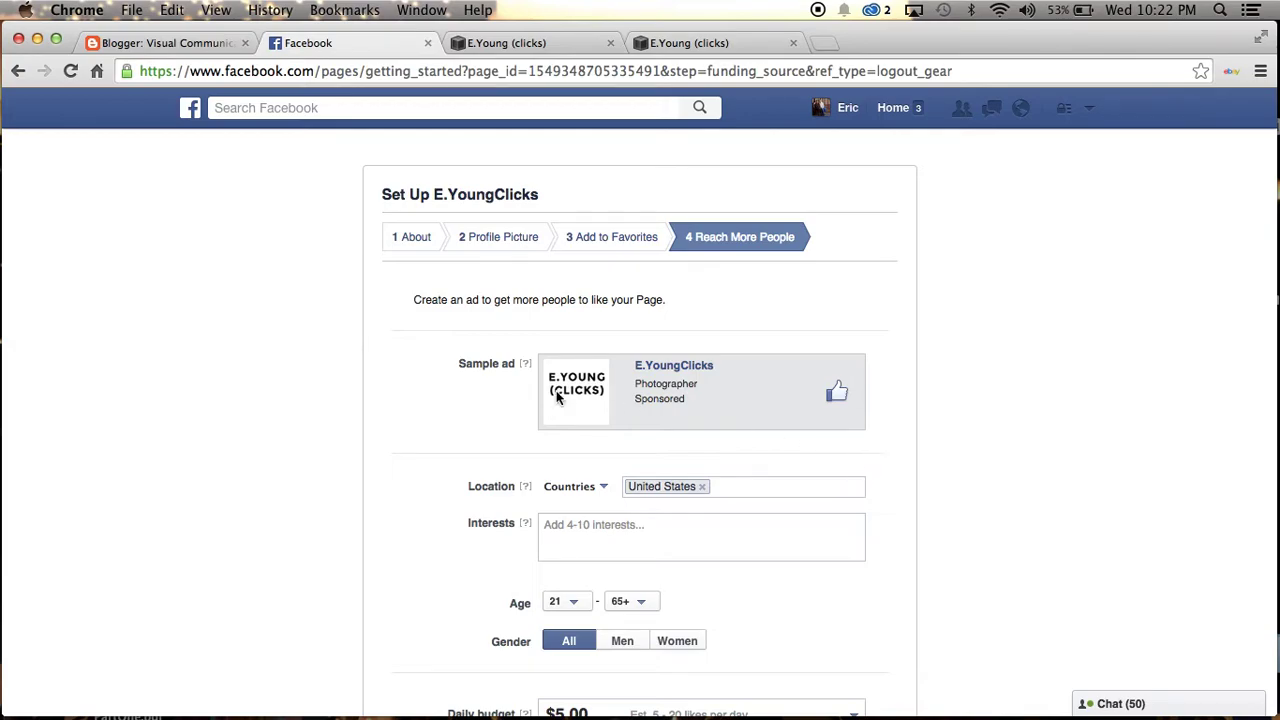
pyautogui.scroll(-5, 414, 521)
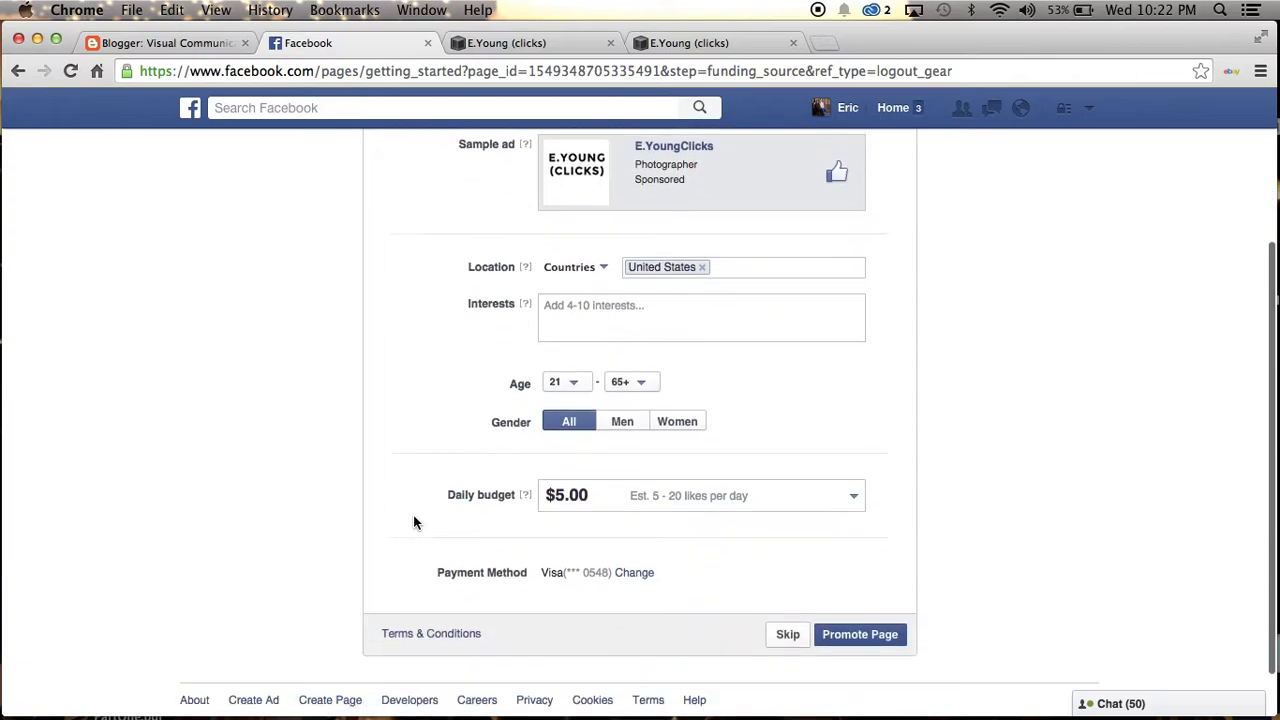
pyautogui.scroll(1, 413, 521)
pyautogui.scroll(-2, 413, 521)
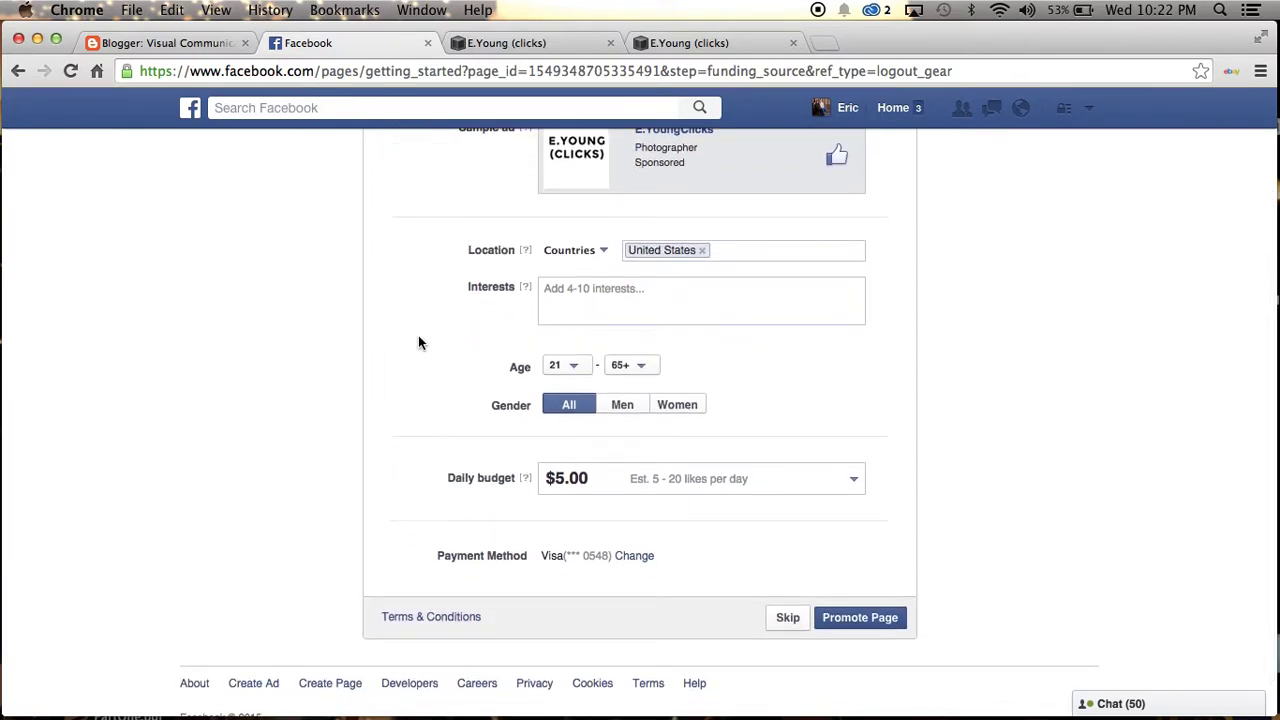
pyautogui.scroll(2, 418, 337)
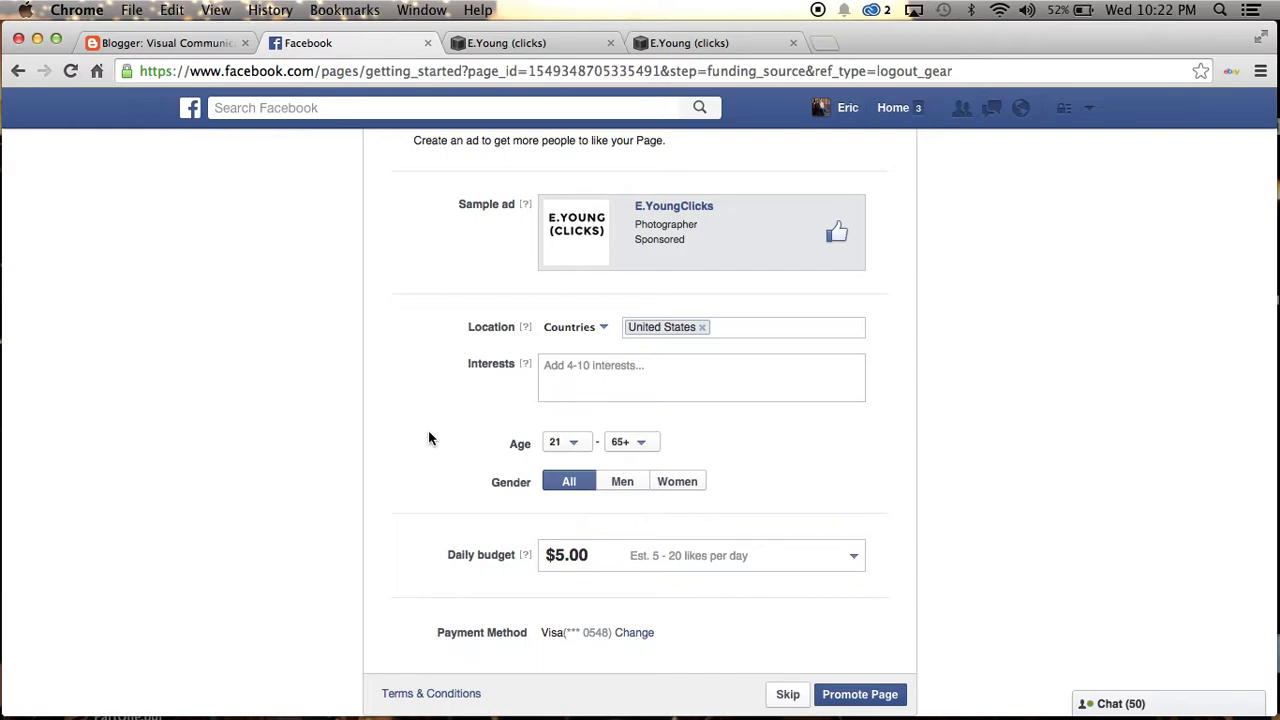
pyautogui.scroll(-2, 428, 437)
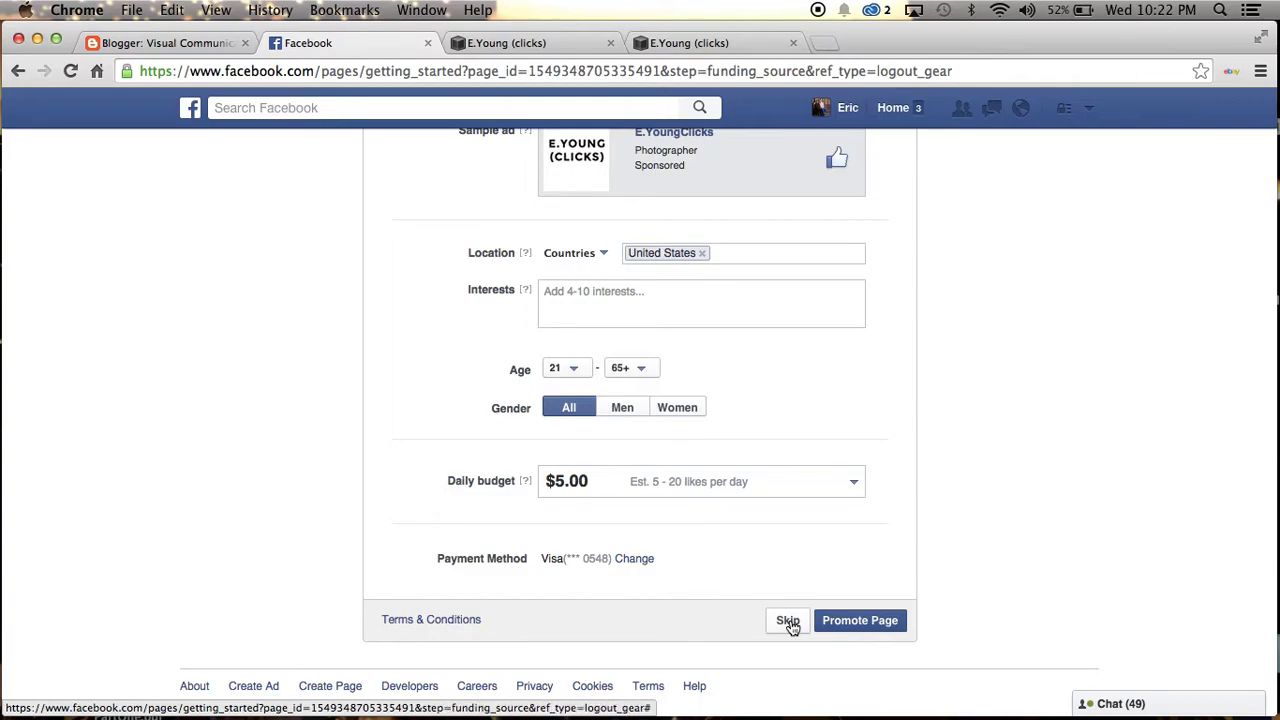
pyautogui.click(788, 621)
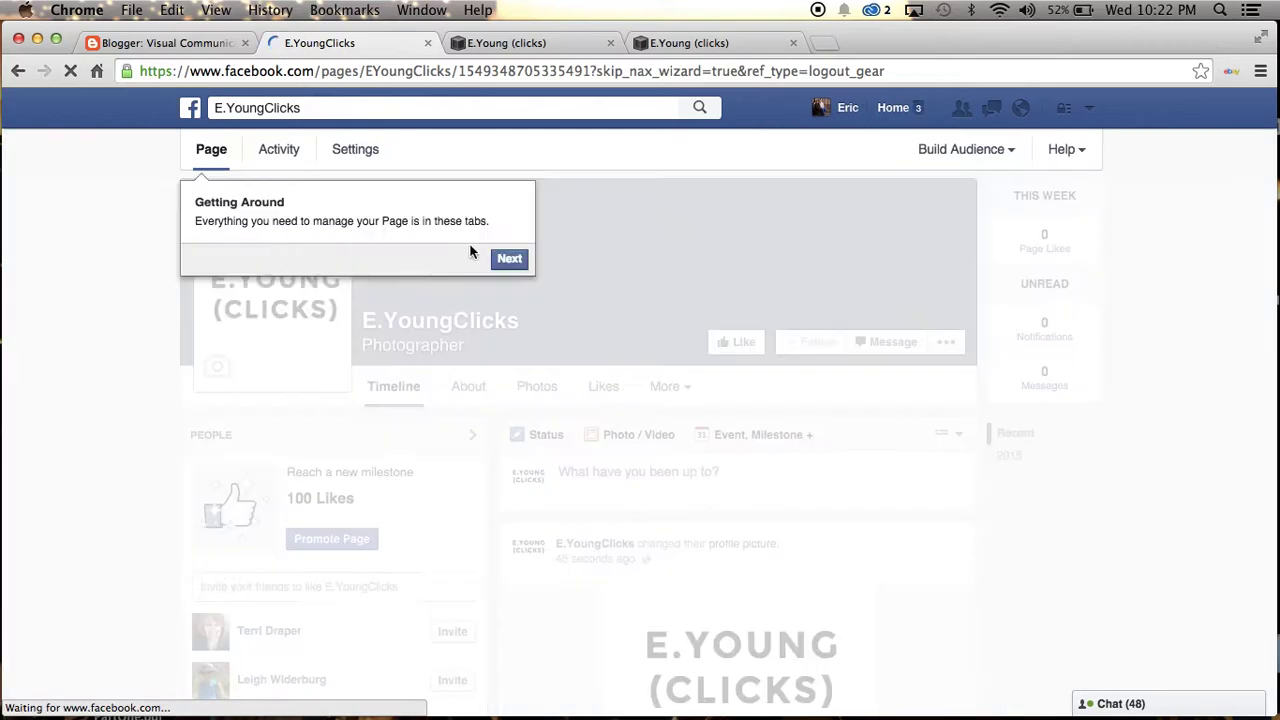
# - Go through the new page's introductory tour to its end, skipping the suggestion to like the page
pyautogui.click(510, 259)
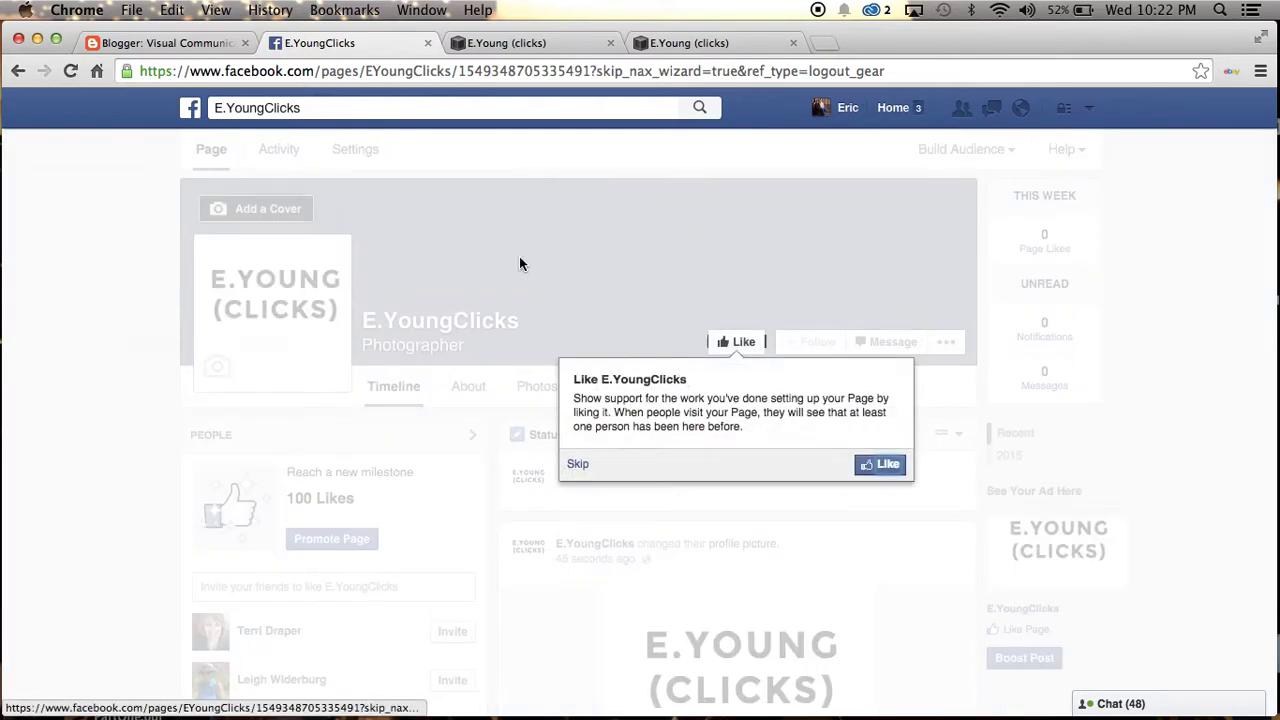
pyautogui.click(580, 465)
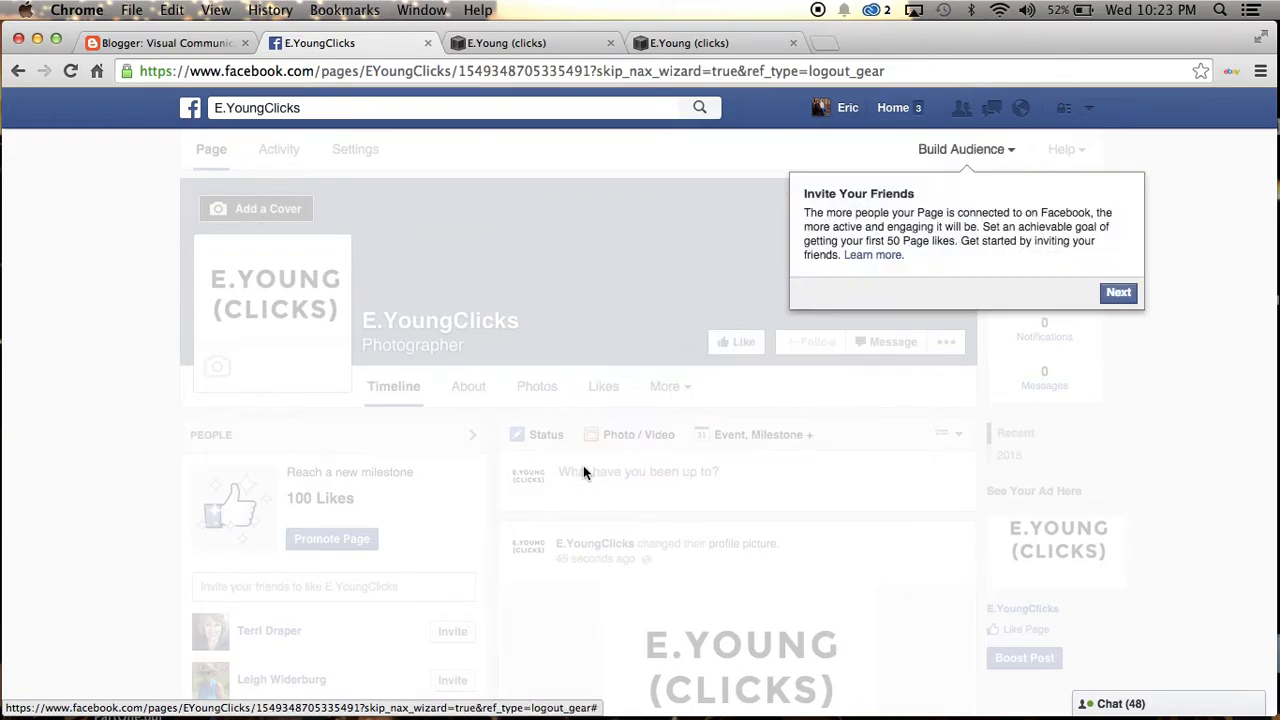
pyautogui.click(1117, 298)
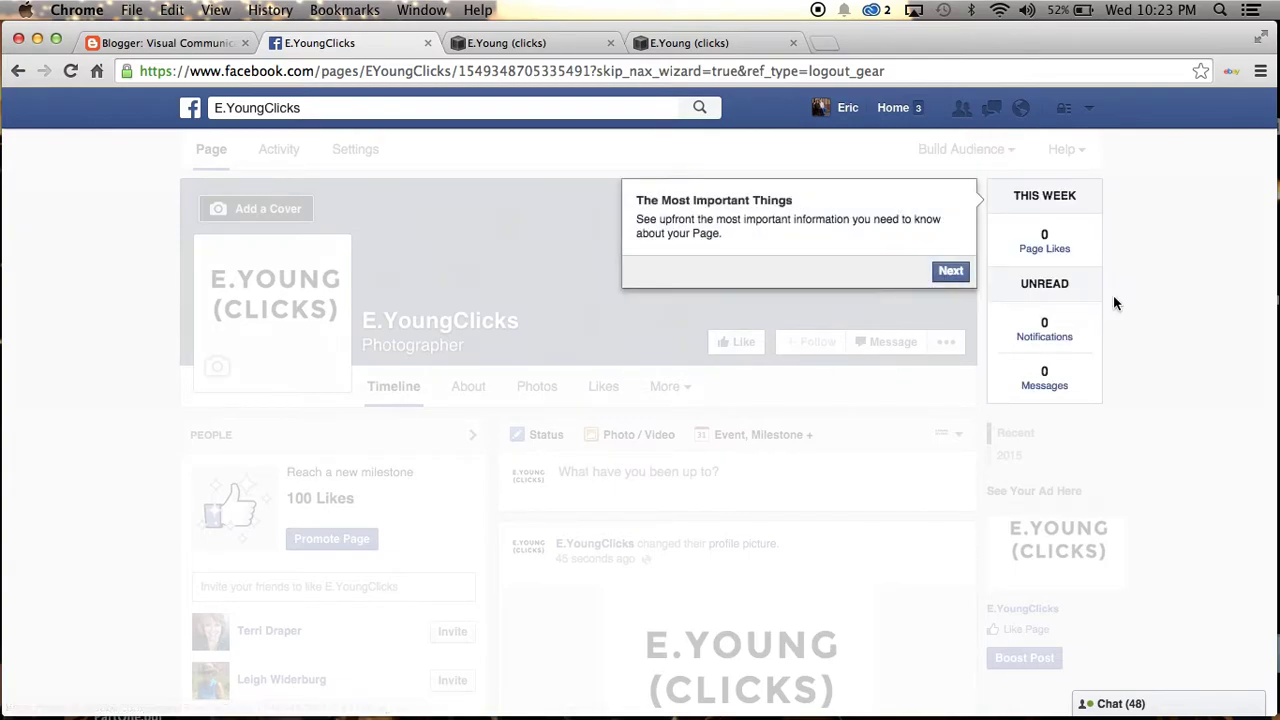
pyautogui.click(952, 271)
pyautogui.click(1118, 278)
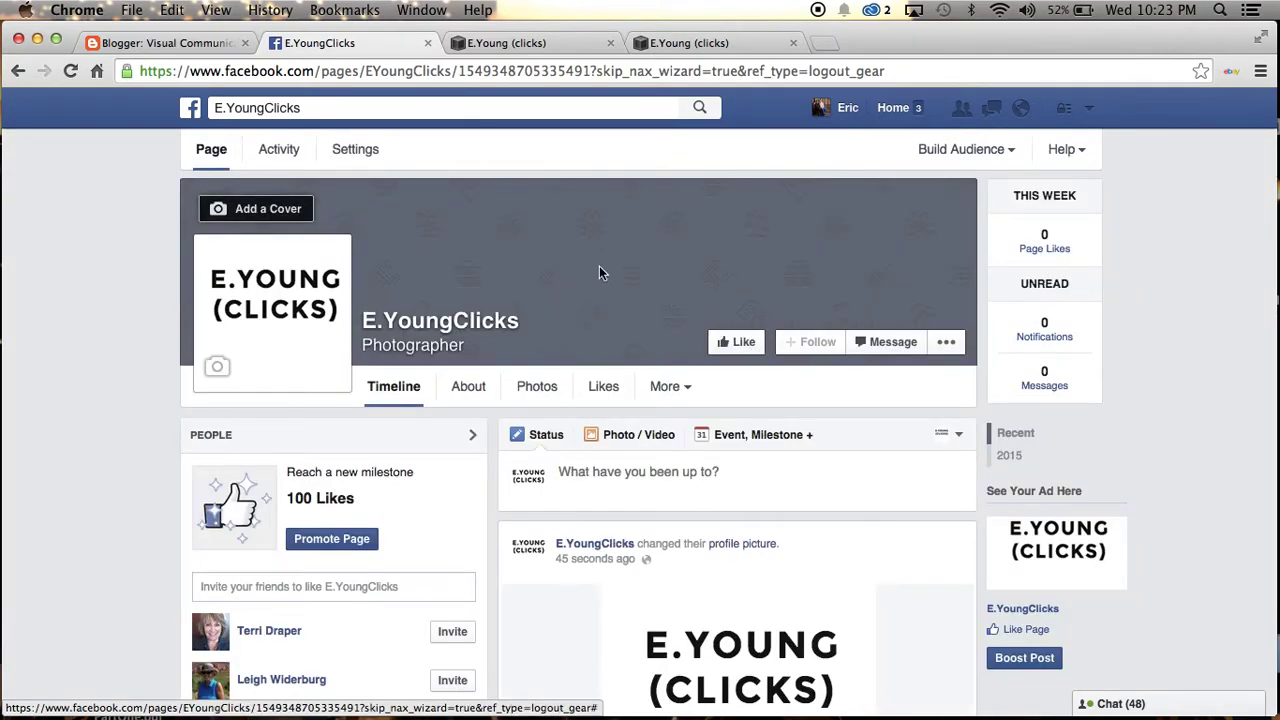
pyautogui.moveTo(304, 310)
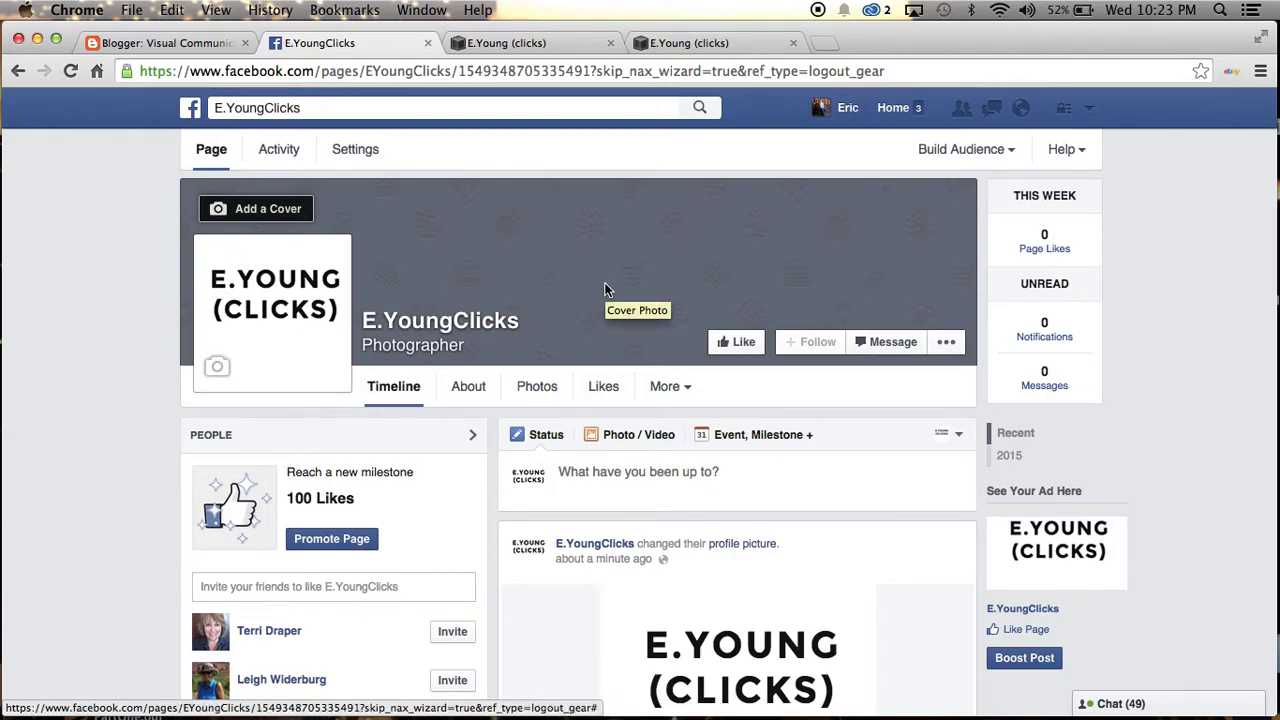
pyautogui.click(240, 212)
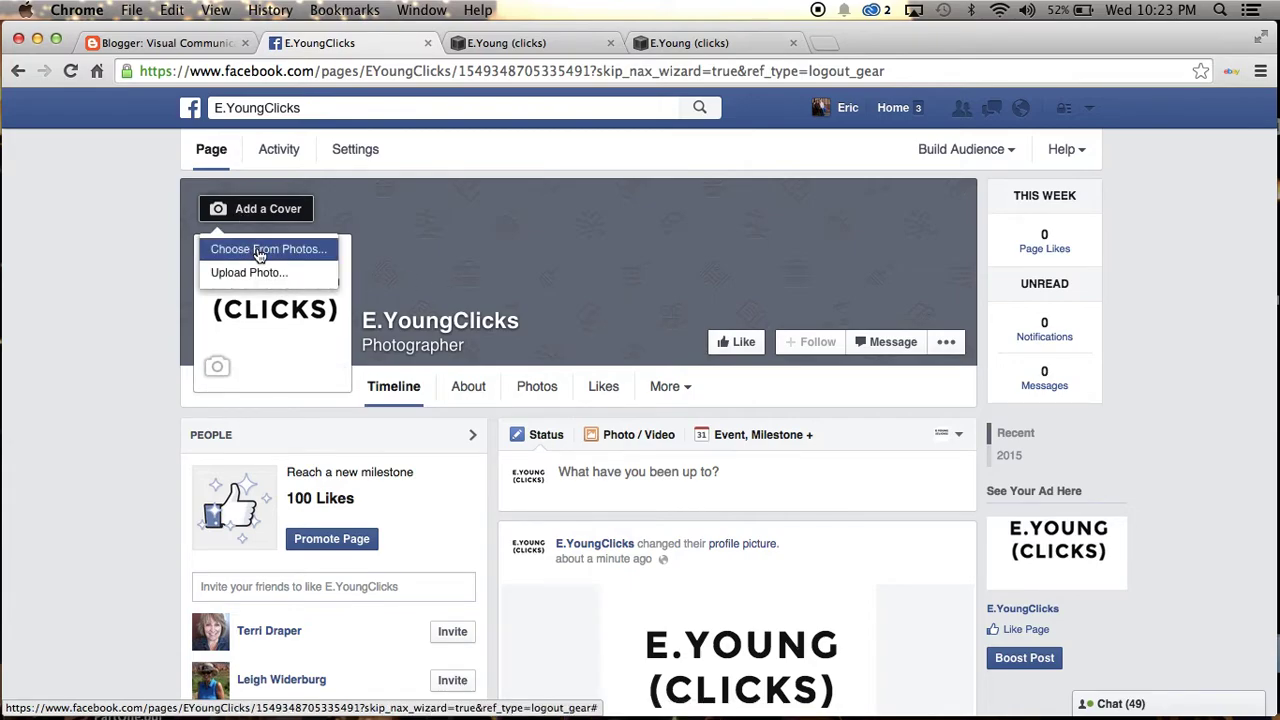
pyautogui.click(255, 249)
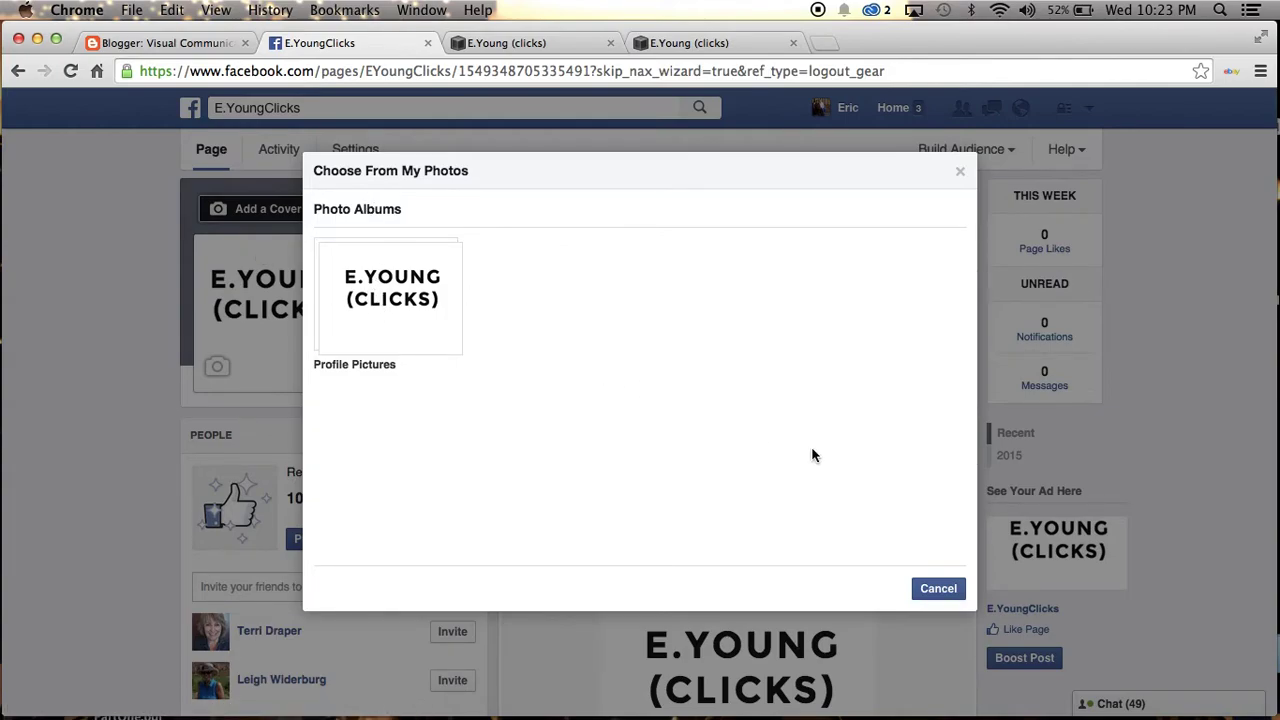
pyautogui.click(932, 590)
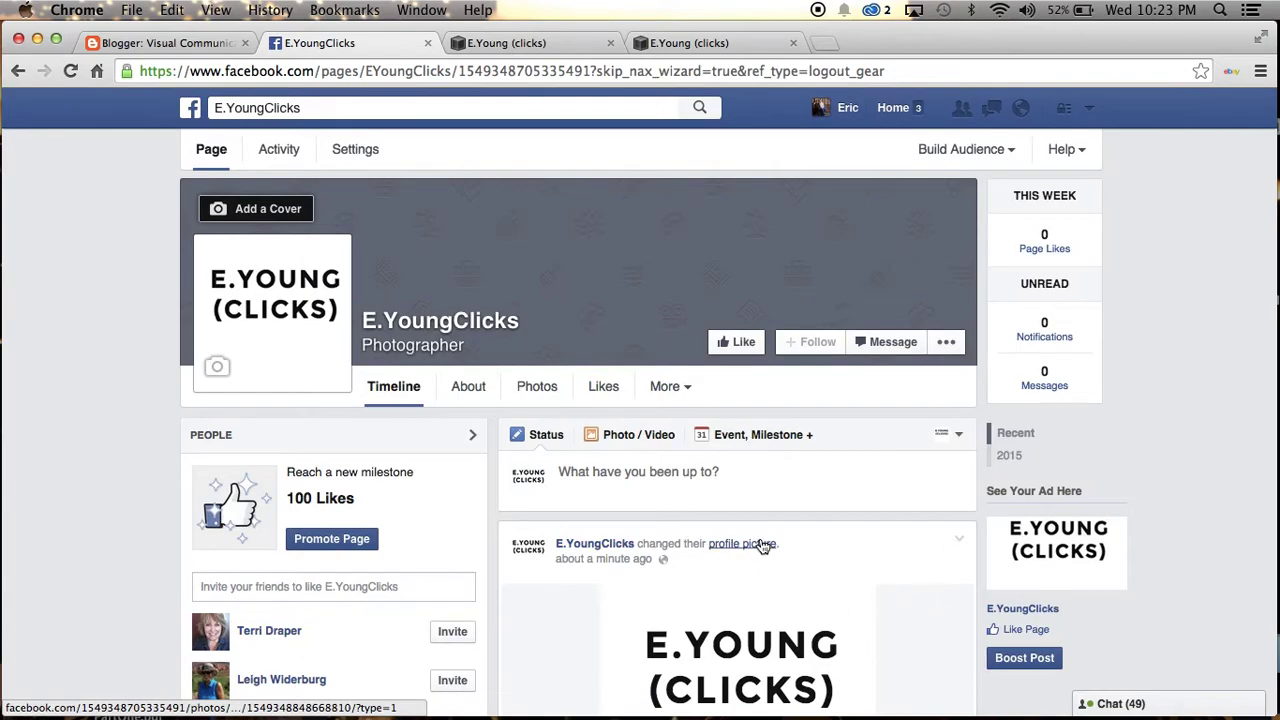
# - Start a photo post on the page's timeline and attach the ClicksFBBanner image from the Desktop
pyautogui.click(616, 440)
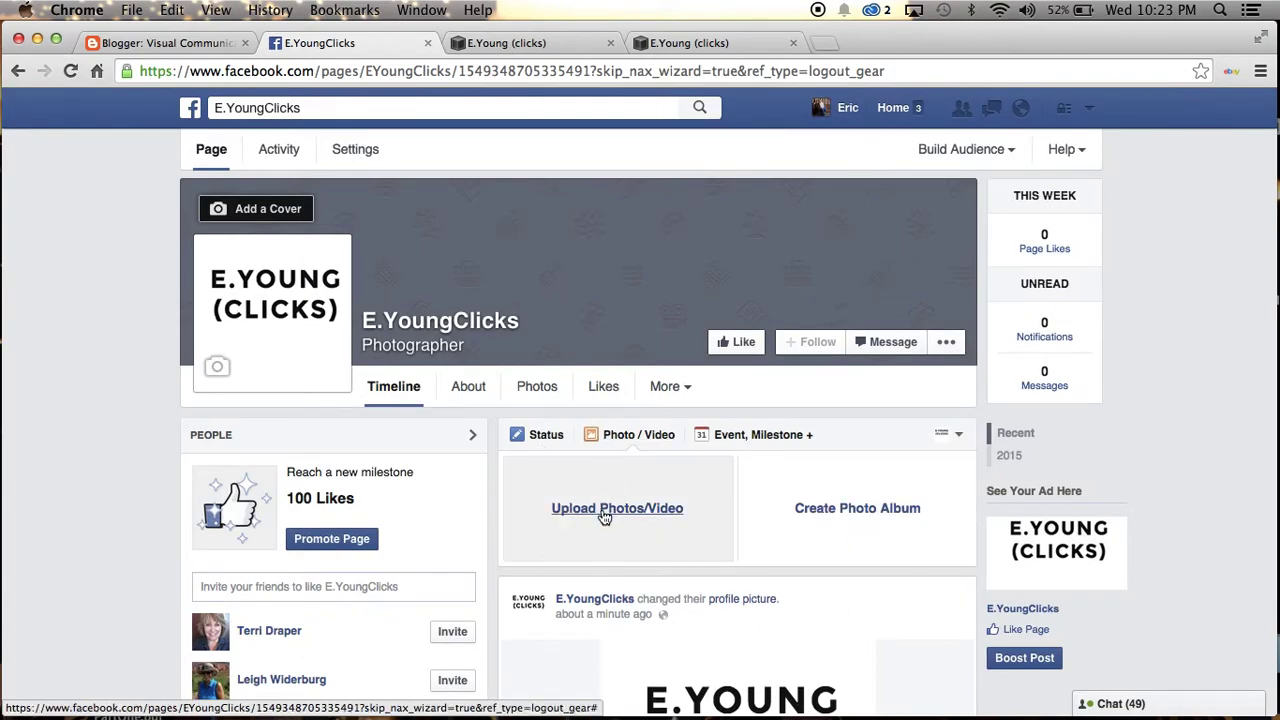
pyautogui.click(606, 510)
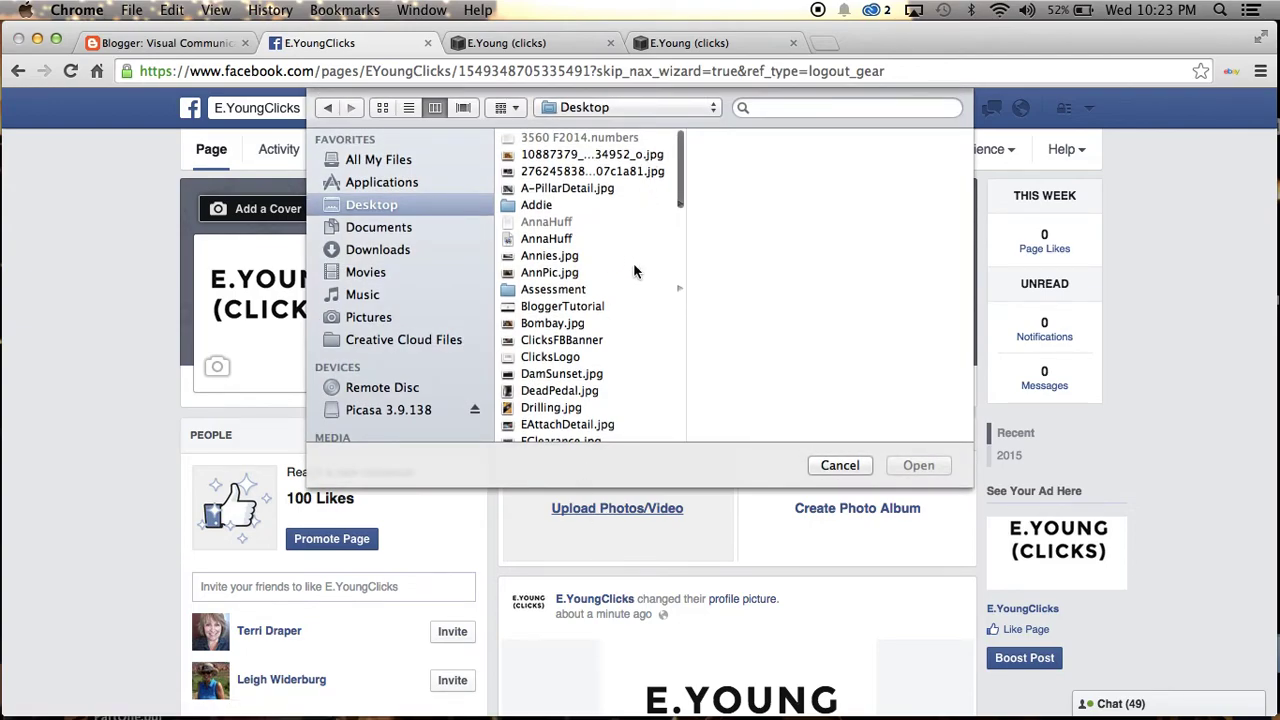
pyautogui.click(562, 344)
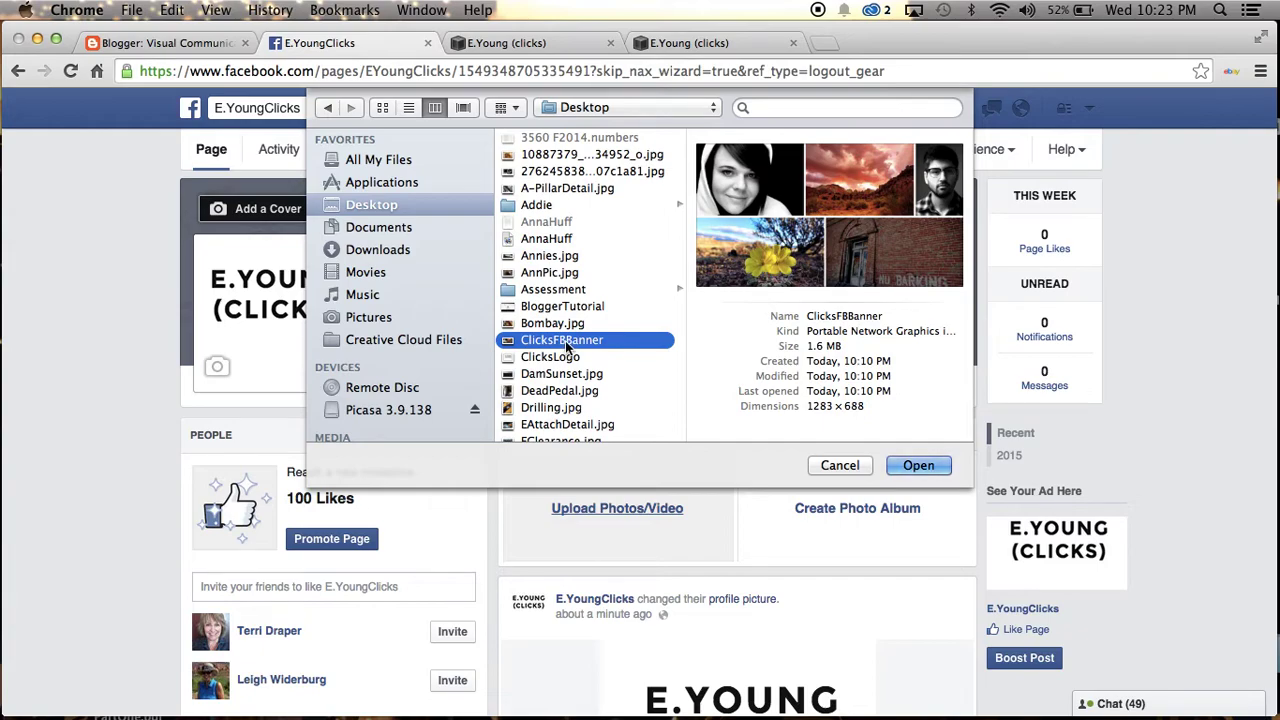
pyautogui.click(918, 465)
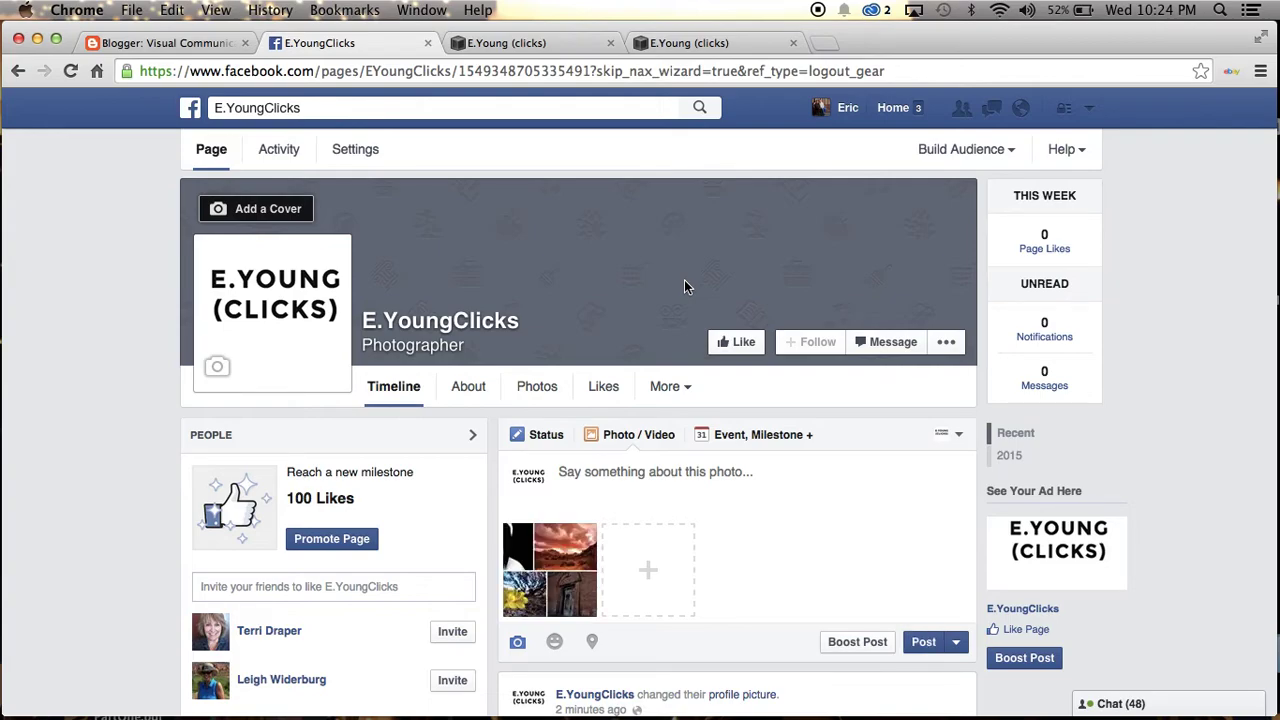
pyautogui.click(277, 209)
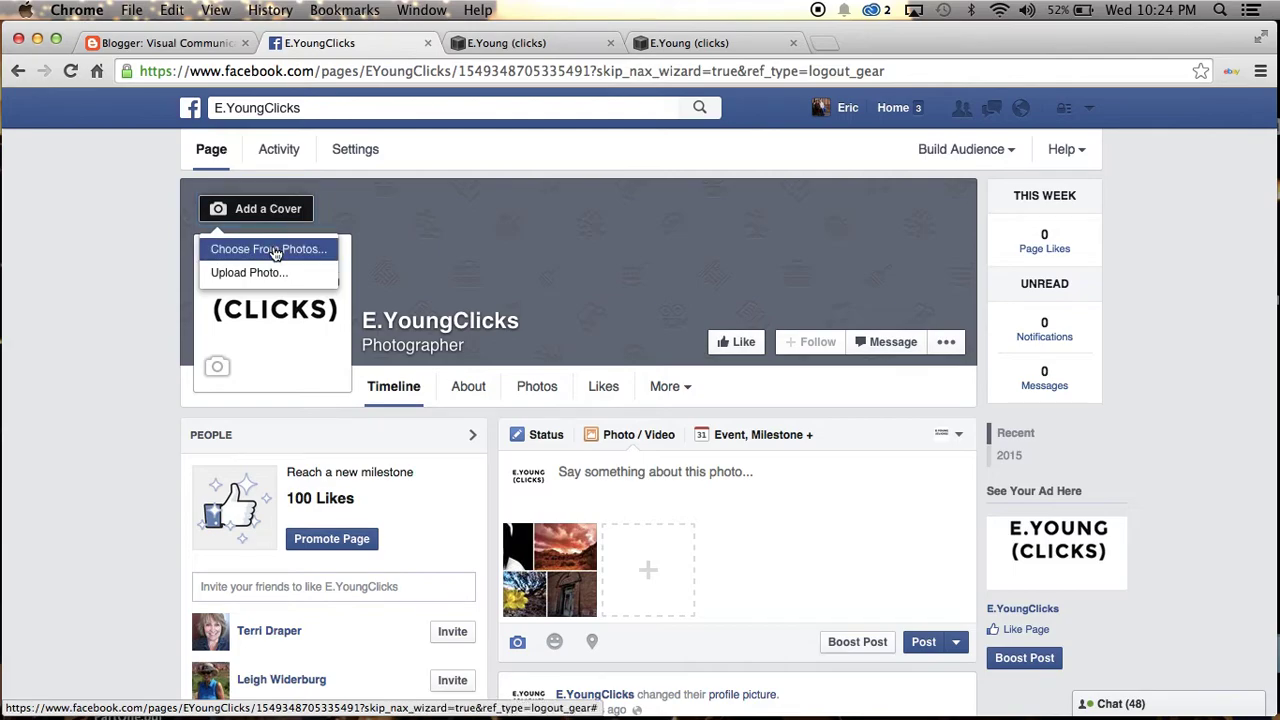
pyautogui.click(276, 250)
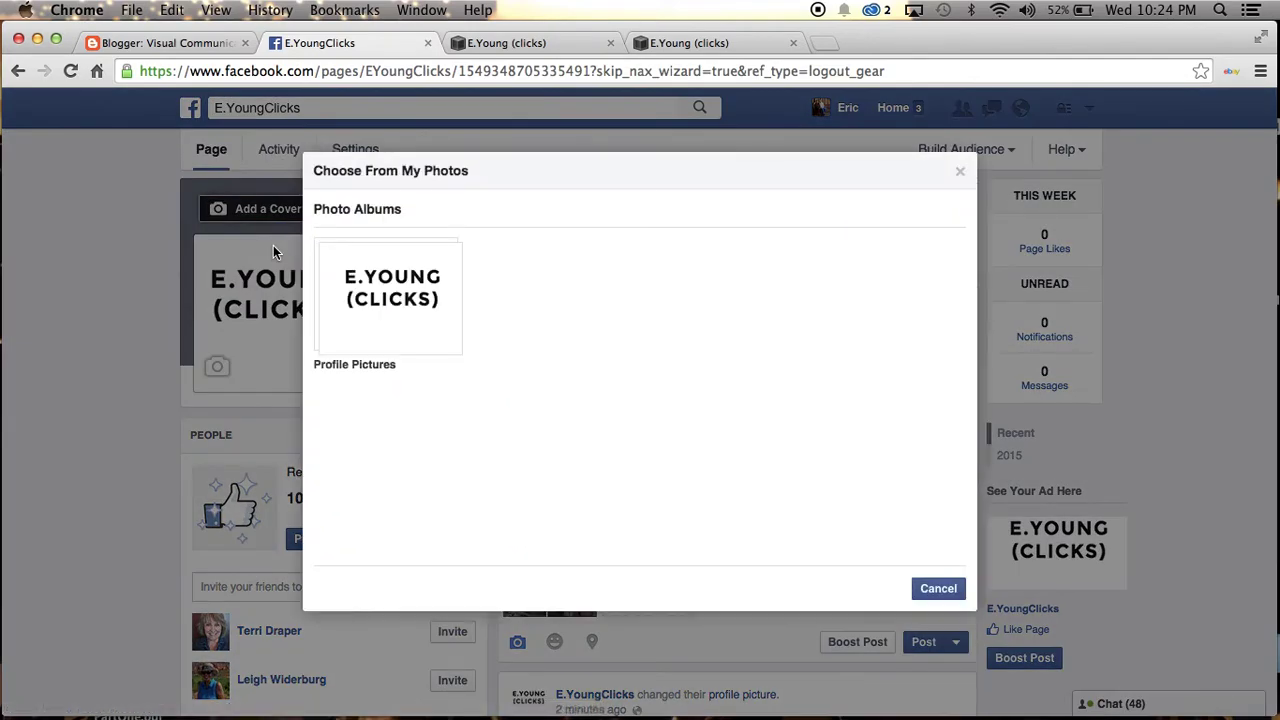
pyautogui.click(937, 591)
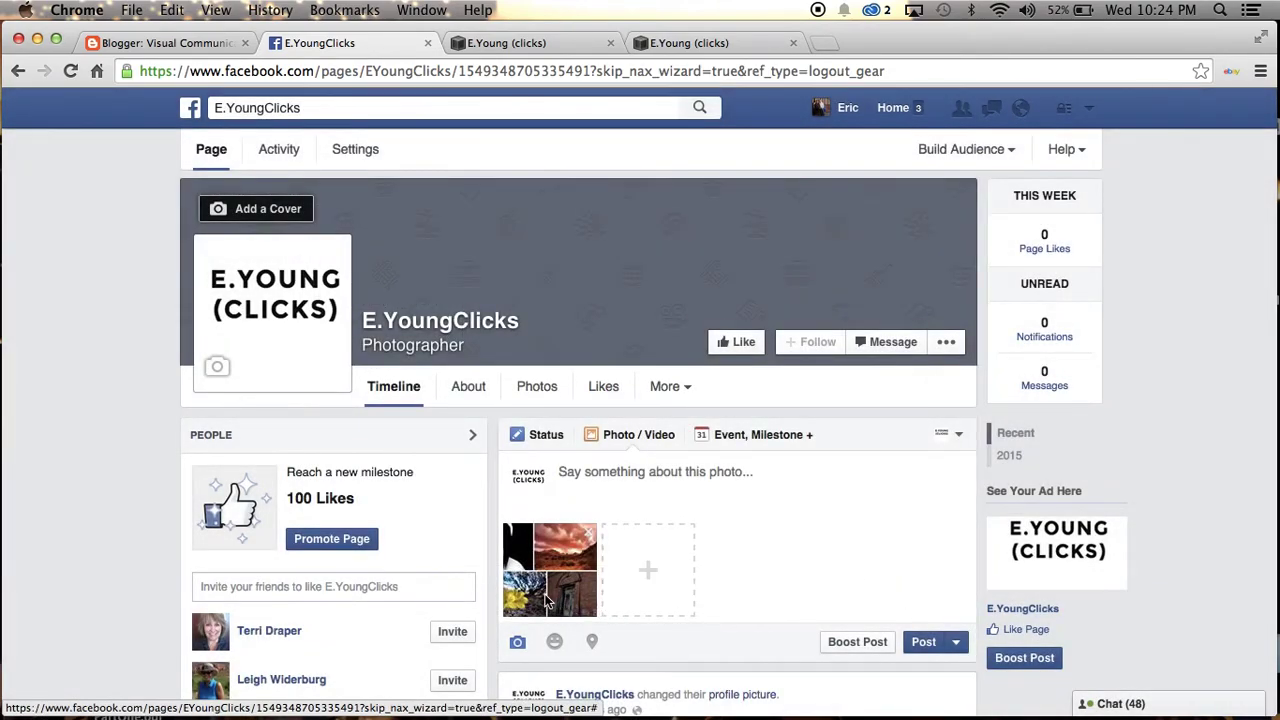
# - Publish the banner photo post without a caption and check it on the page's timeline
pyautogui.click(921, 643)
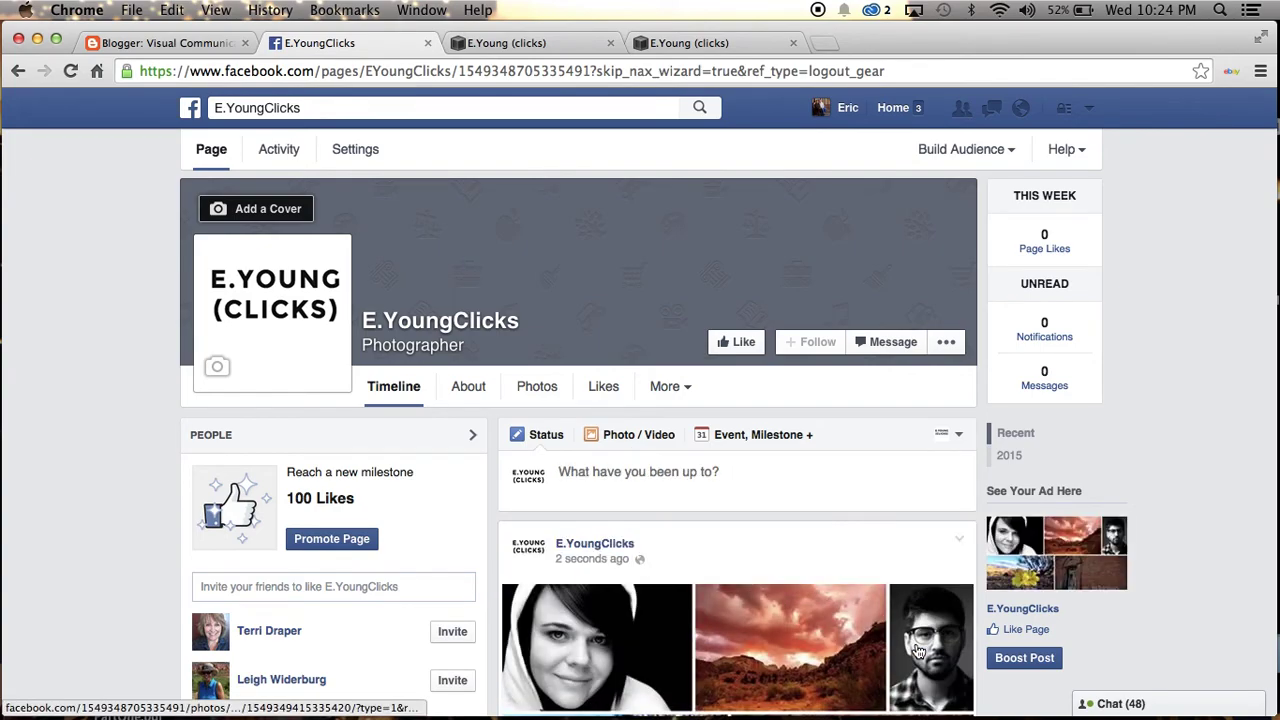
pyautogui.scroll(-3, 851, 573)
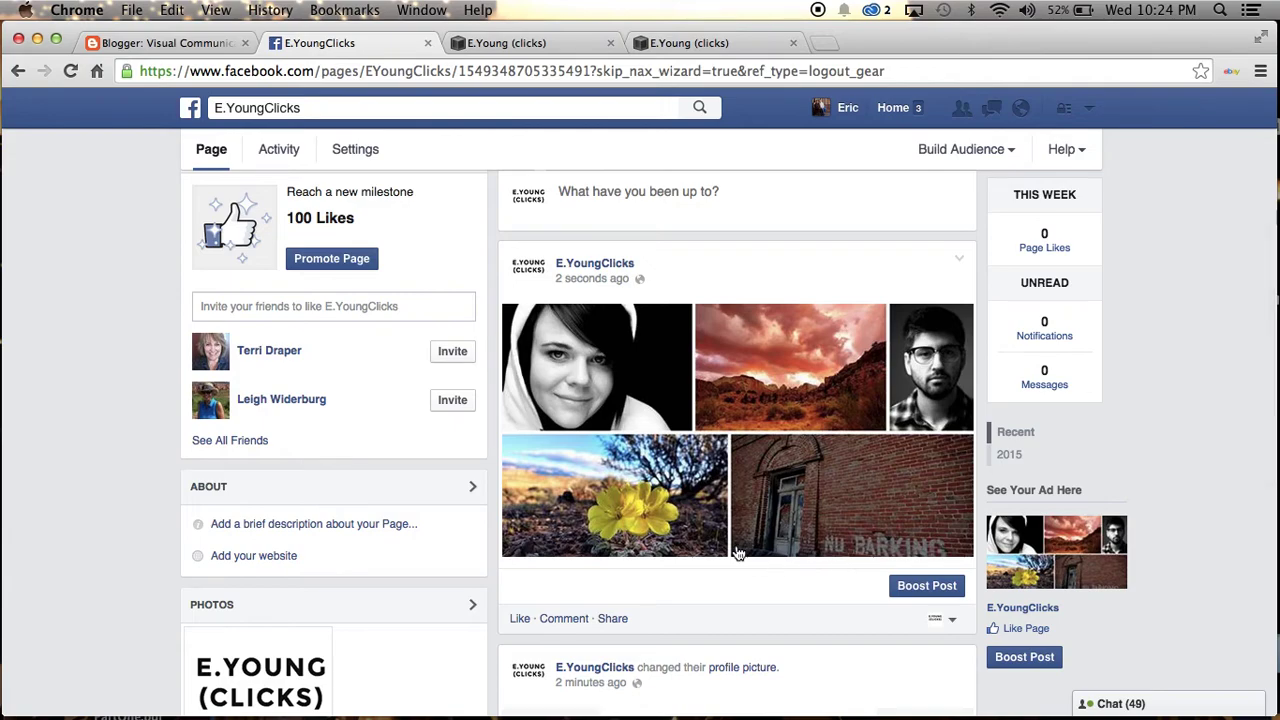
pyautogui.scroll(3, 680, 527)
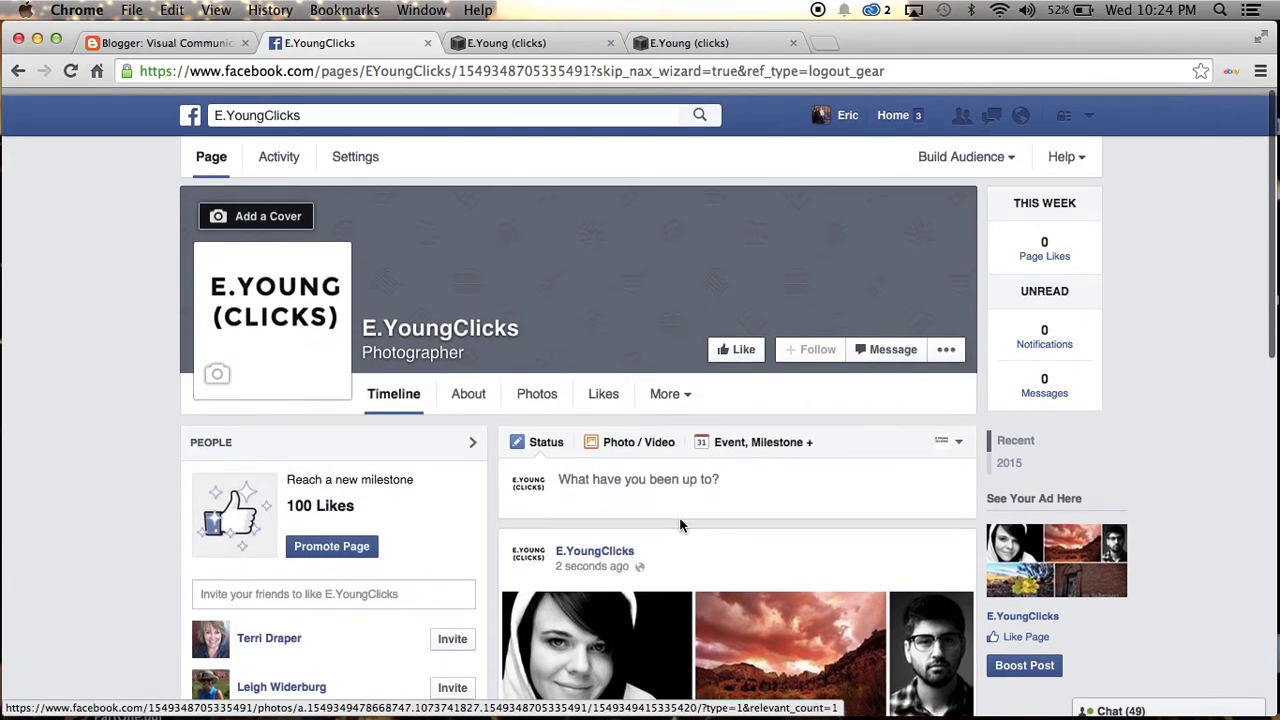
# - Upload the ClicksFBBanner image from the Desktop as the page's cover photo
pyautogui.click(252, 212)
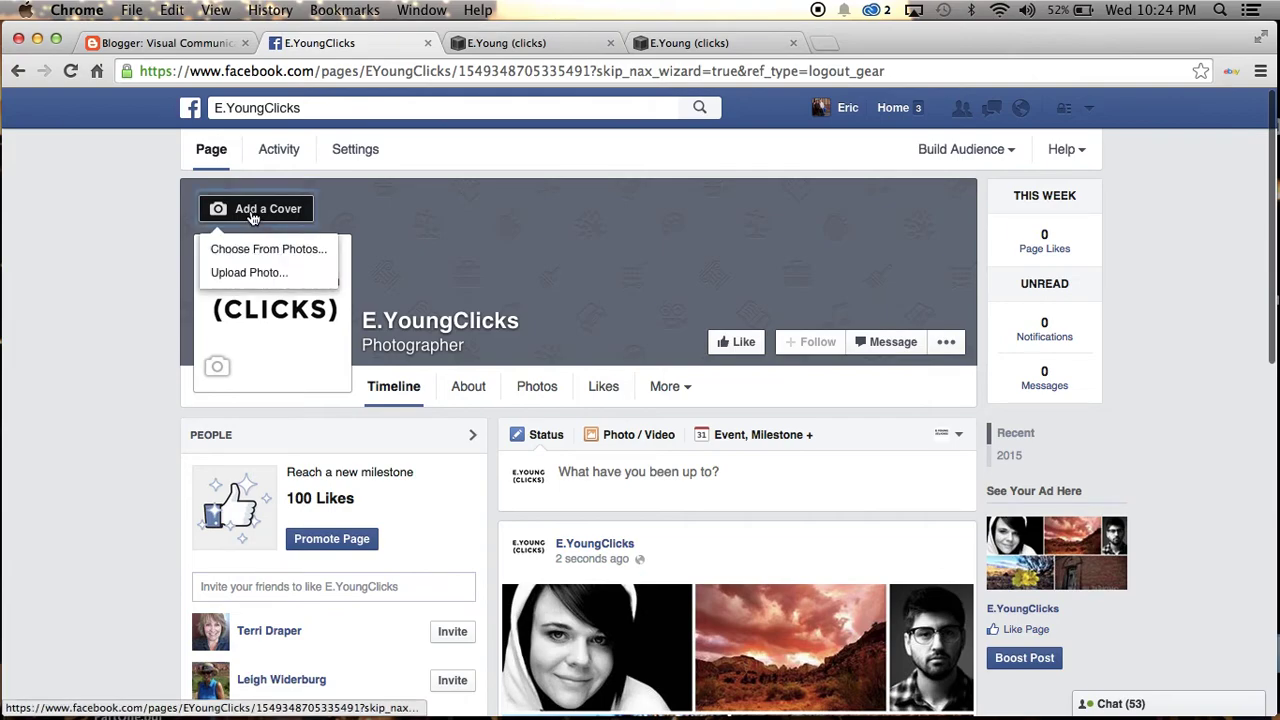
pyautogui.click(245, 274)
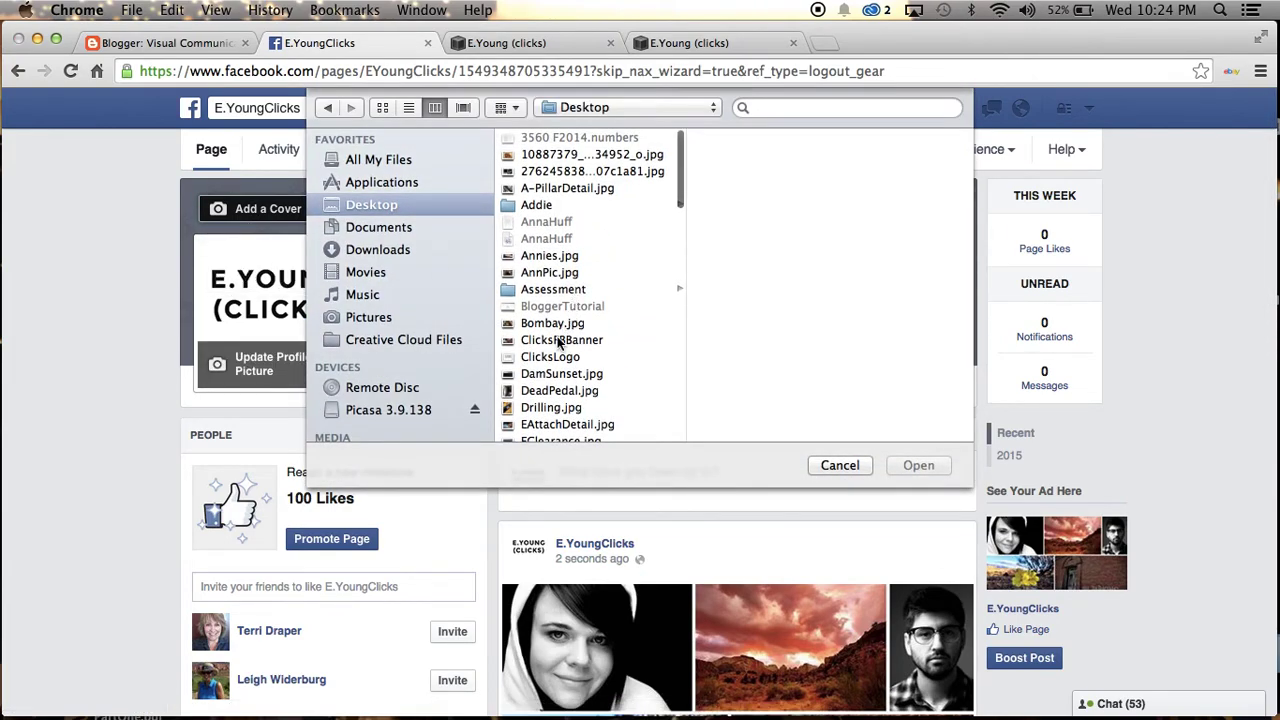
pyautogui.scroll(-3, 638, 342)
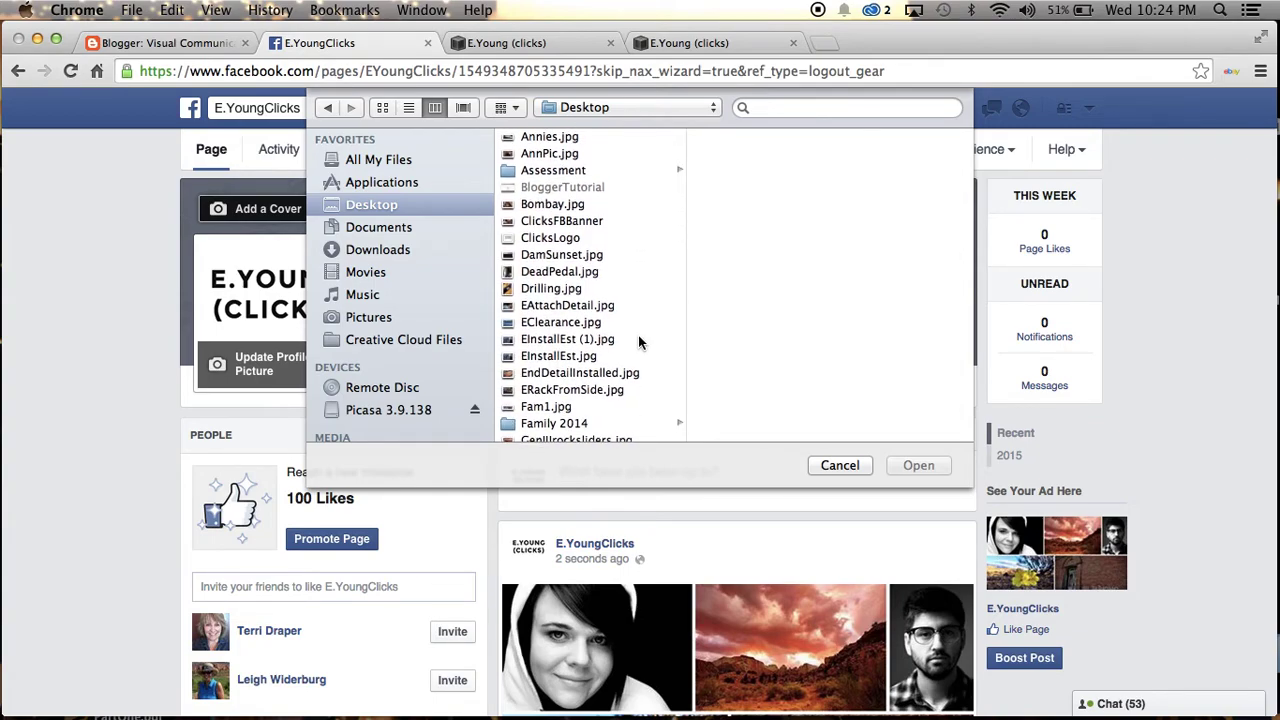
pyautogui.click(561, 220)
pyautogui.click(922, 466)
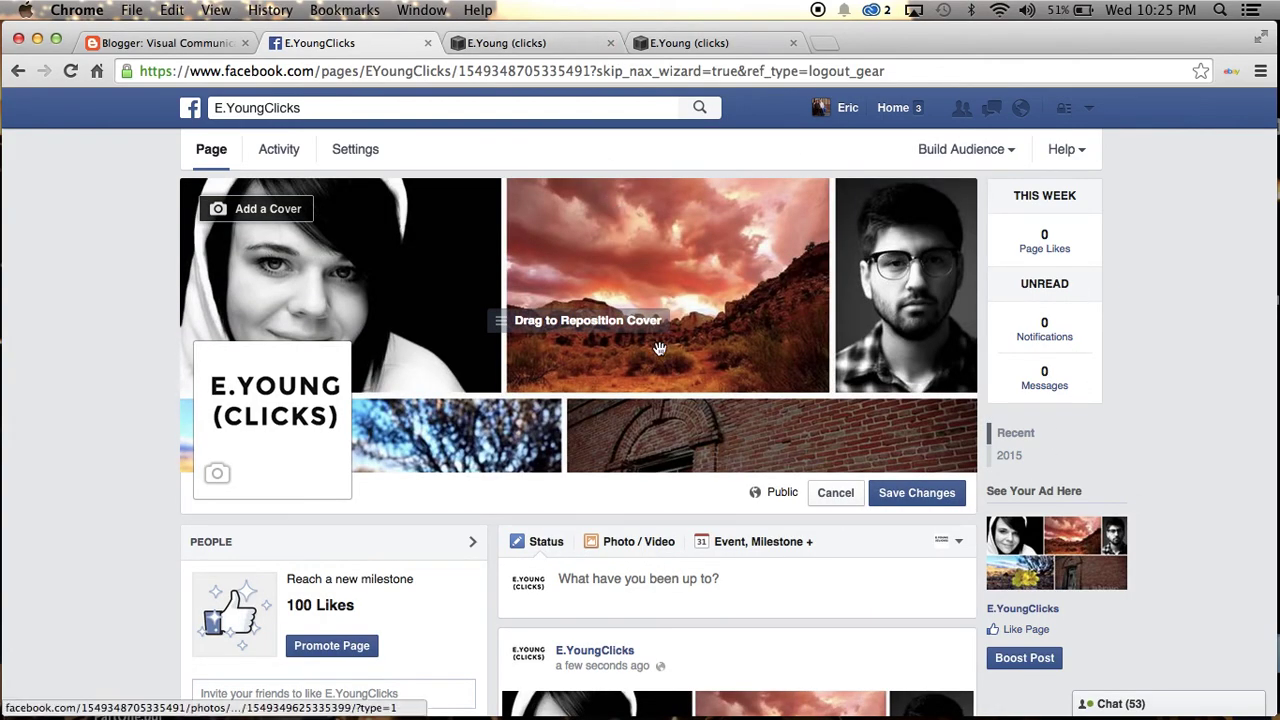
# - Shift the cover image upward to reveal more of the lower row of photos and save the cover changes
pyautogui.rightClick(692, 340)
pyautogui.moveTo(692, 340); pyautogui.dragTo(697, 289)
pyautogui.rightClick(709, 283)
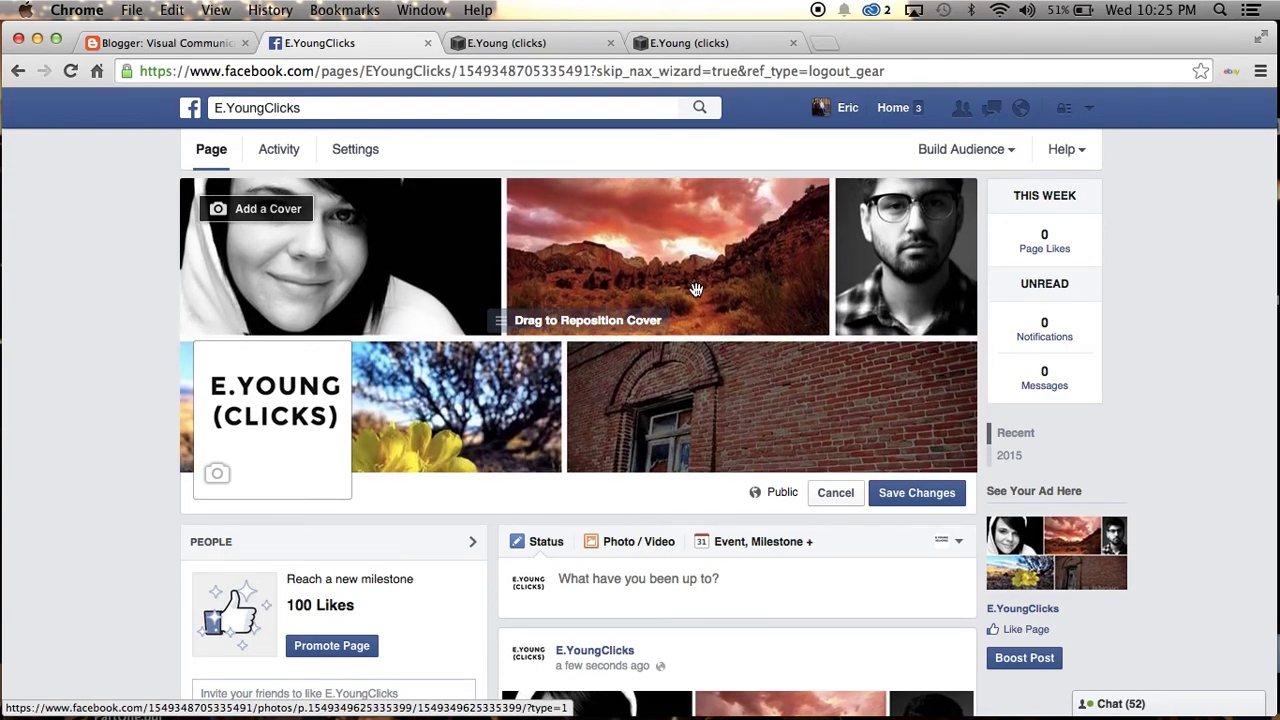
pyautogui.click(911, 493)
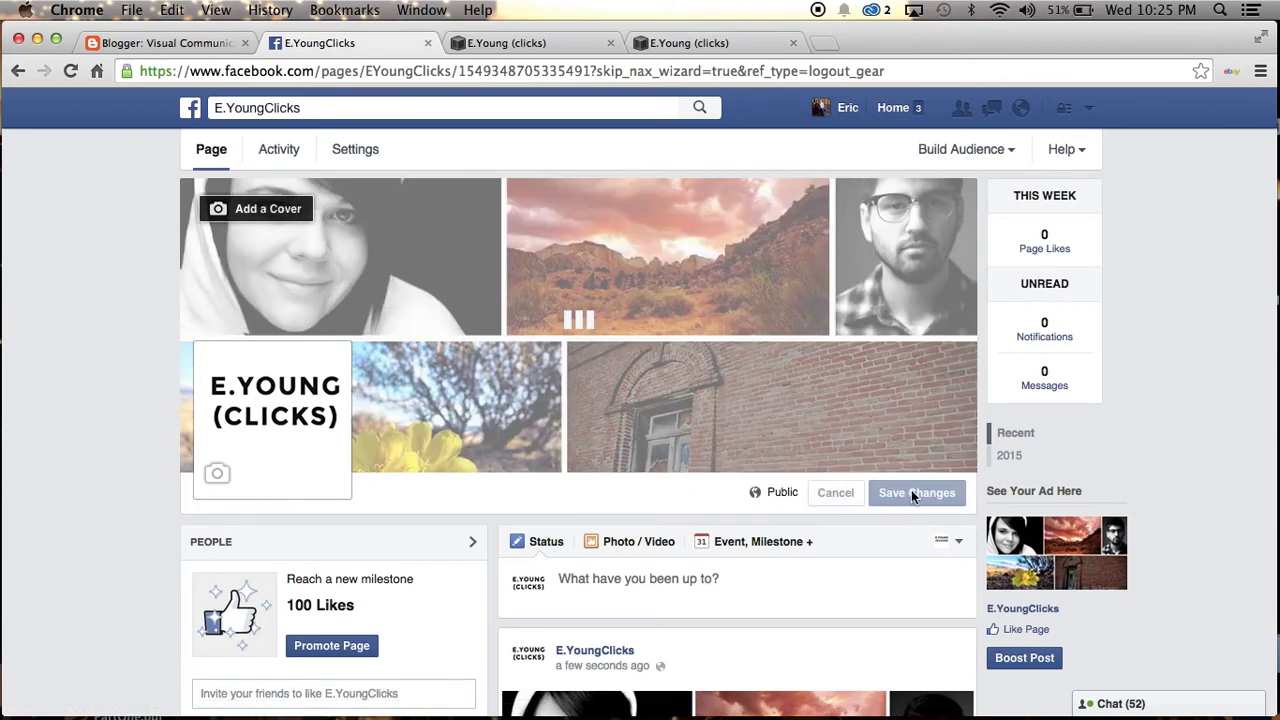